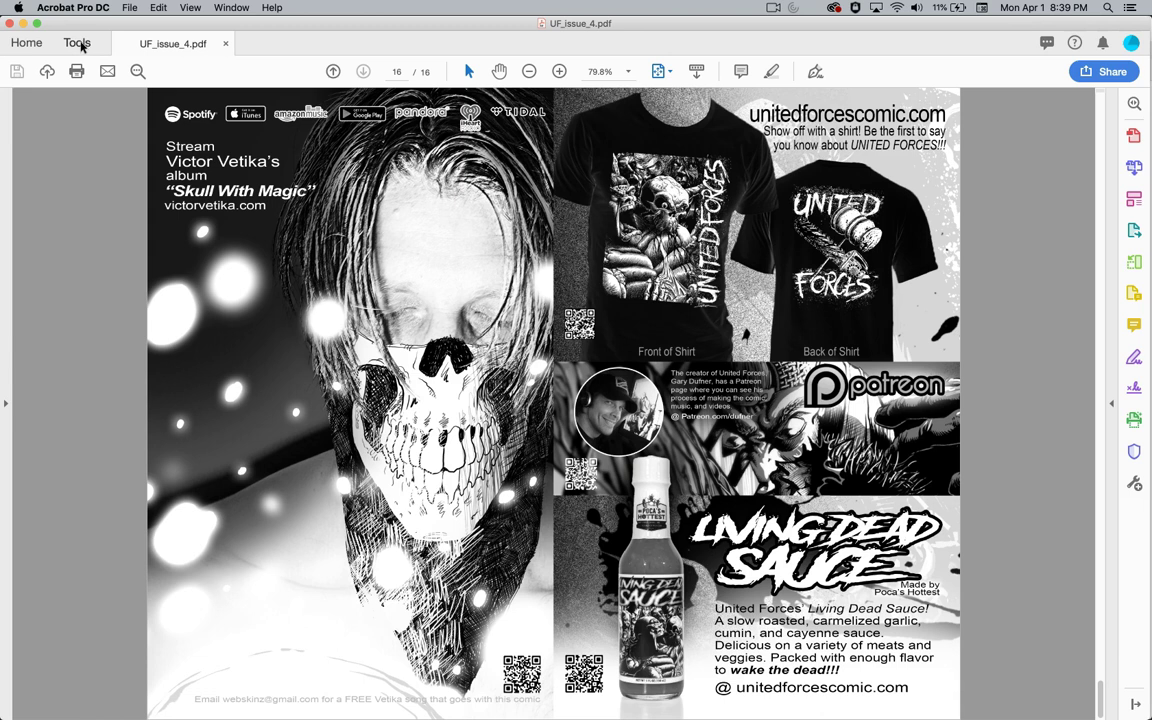
- Put Acrobat away and bring the Comix Well Spring order page forward in Safari, checking its domain
click(23, 22)
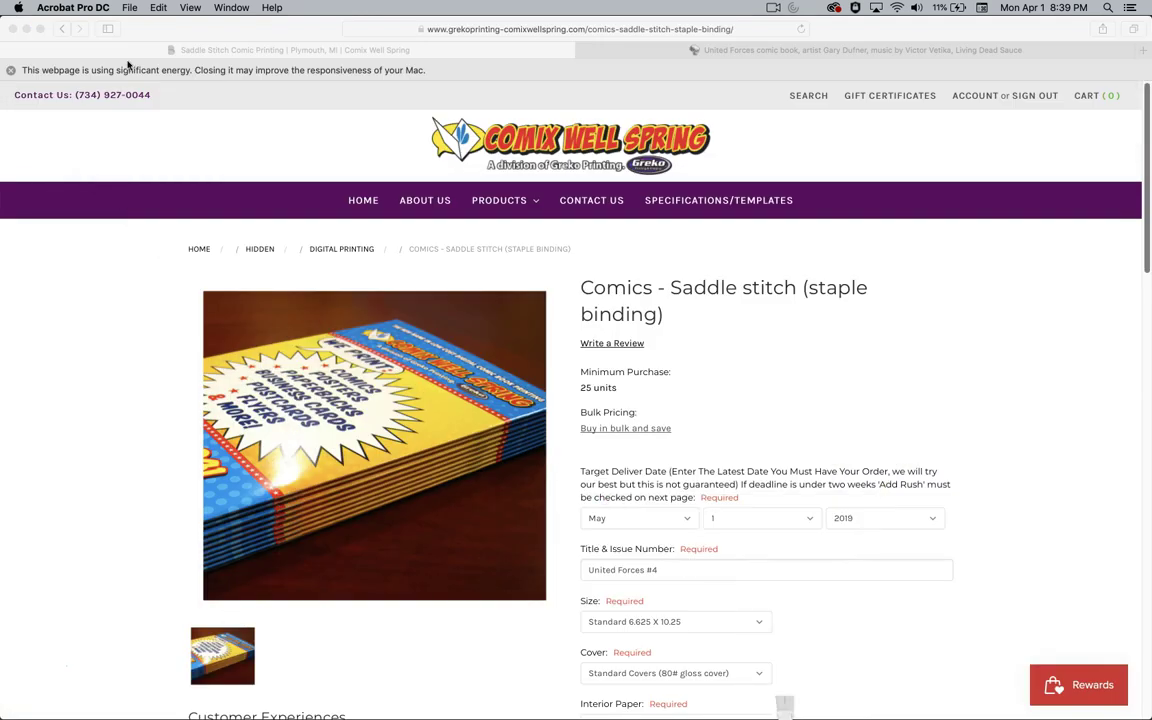
click(950, 279)
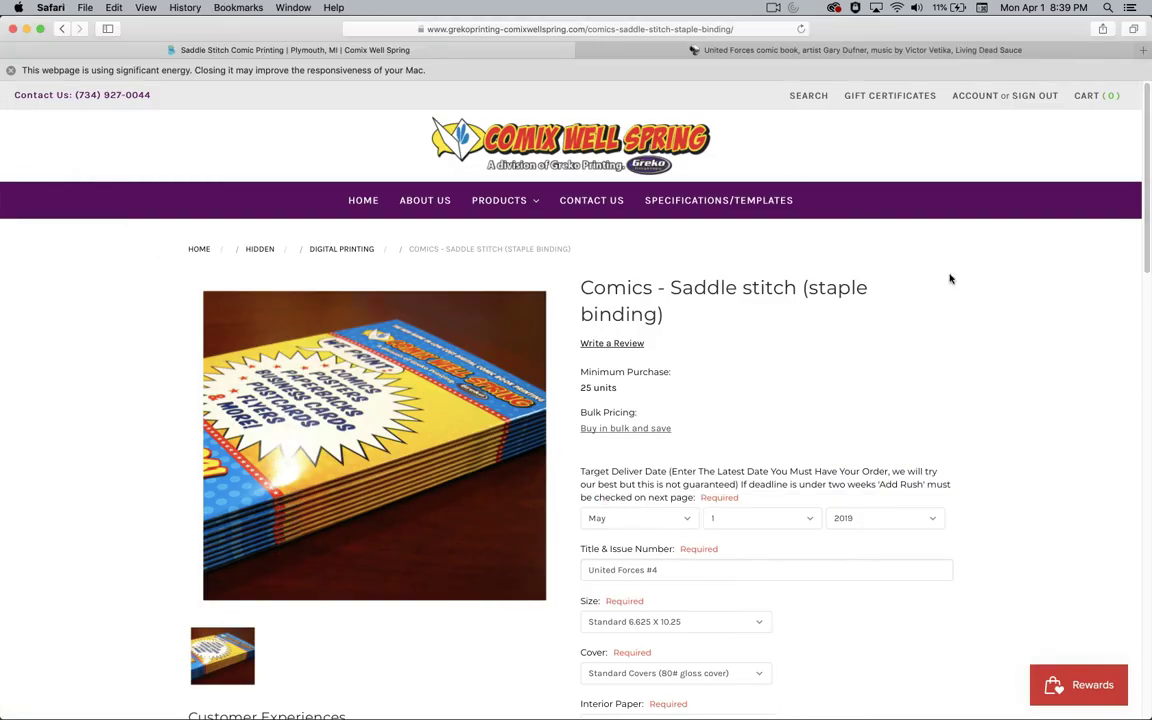
click(448, 28)
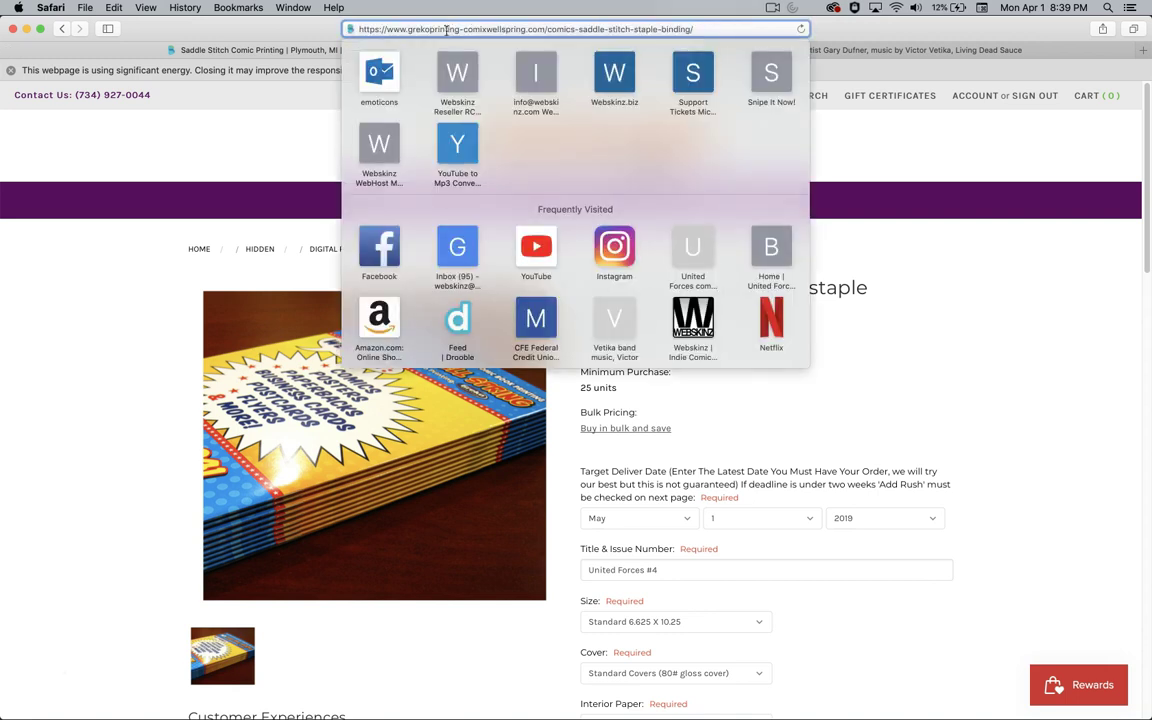
drag(407, 29, 541, 30)
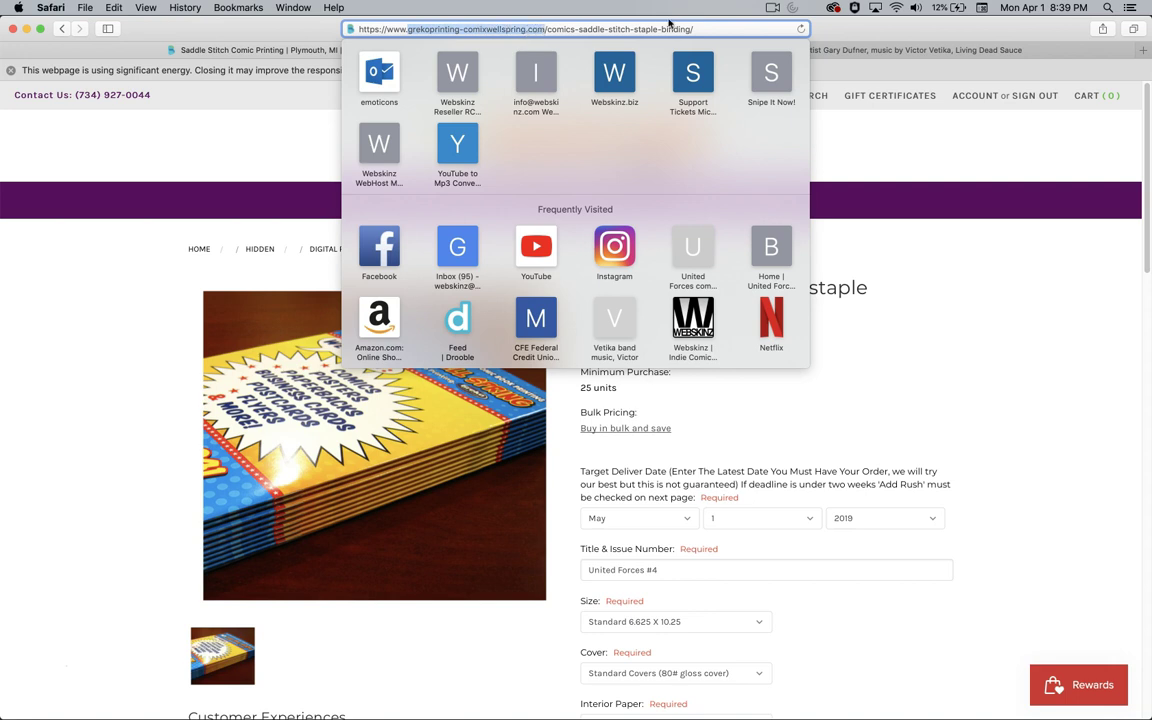
key(Escape)
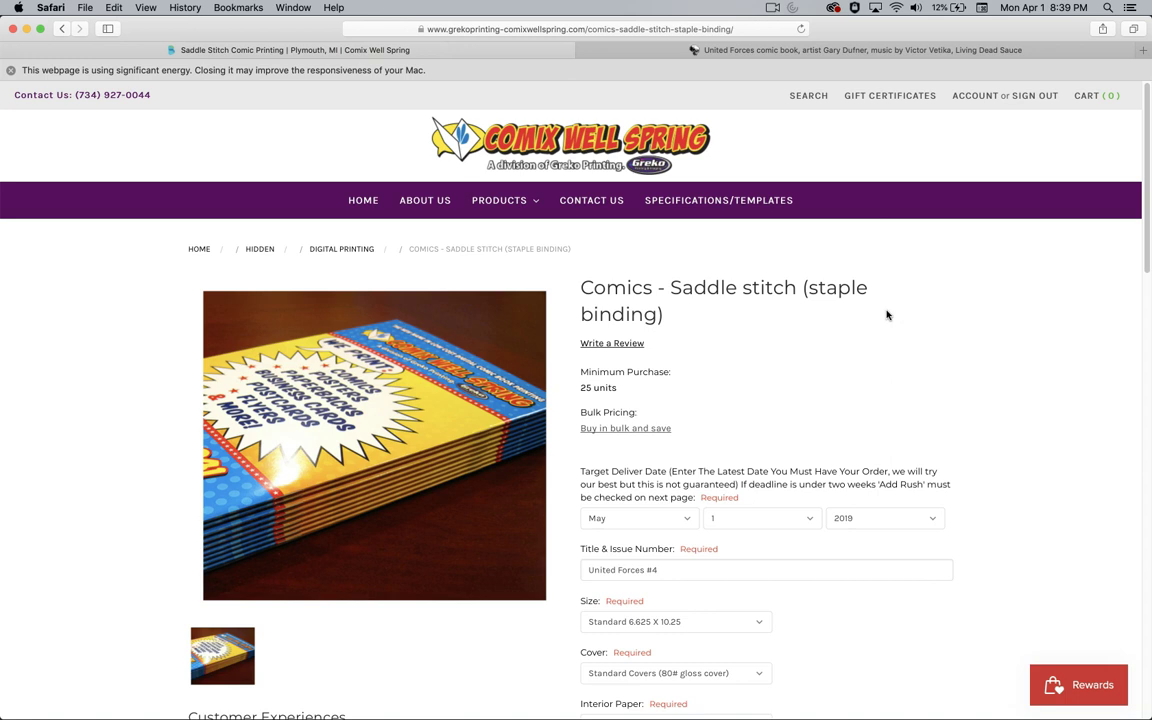
- Scroll the saddle-stitch product page down to its required print options
scroll(887, 316, down, 2)
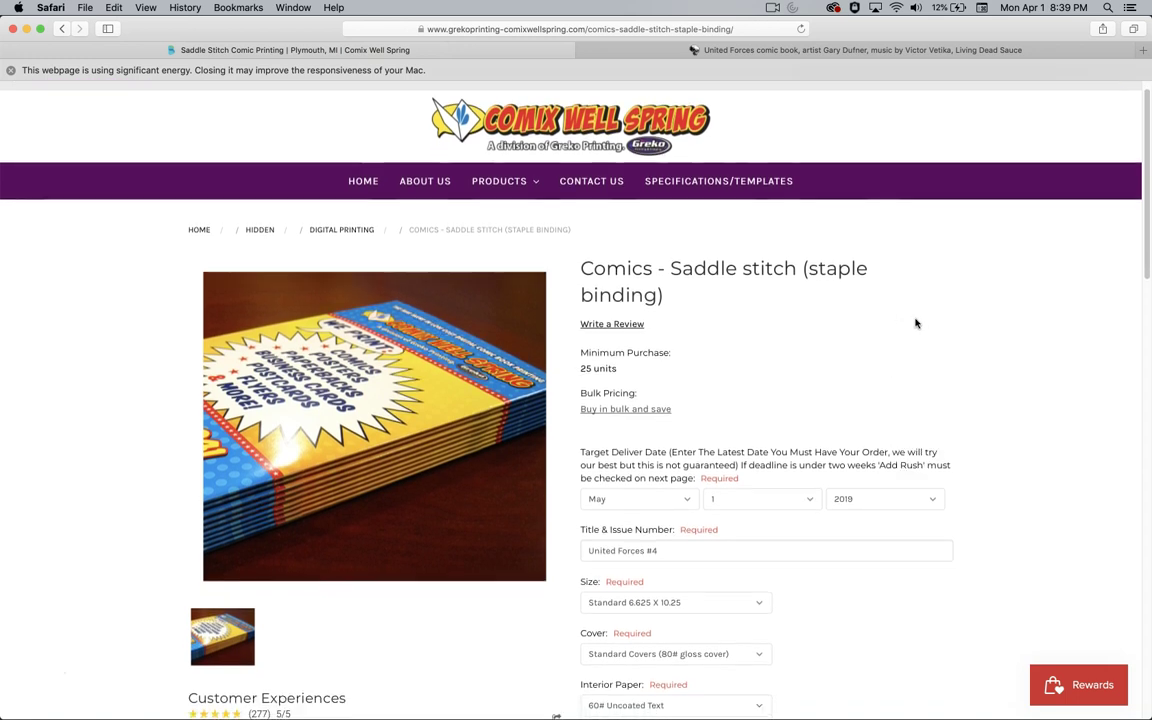
scroll(915, 323, down, 5)
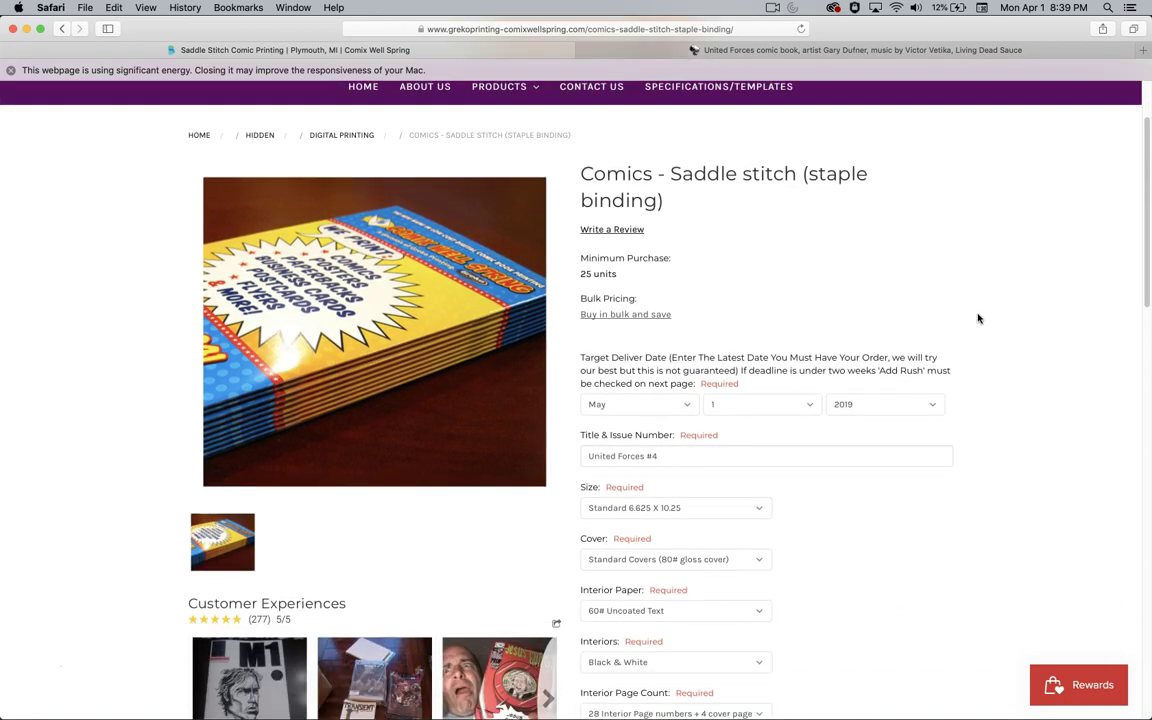
scroll(978, 318, down, 1)
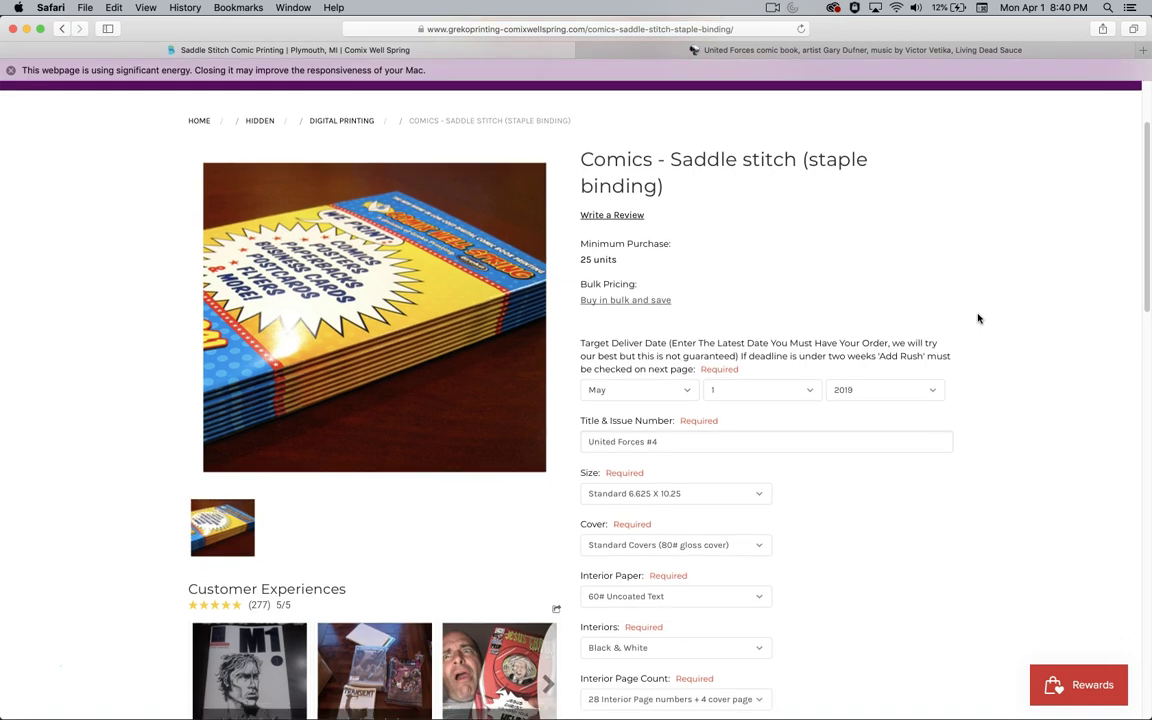
scroll(978, 319, down, 8)
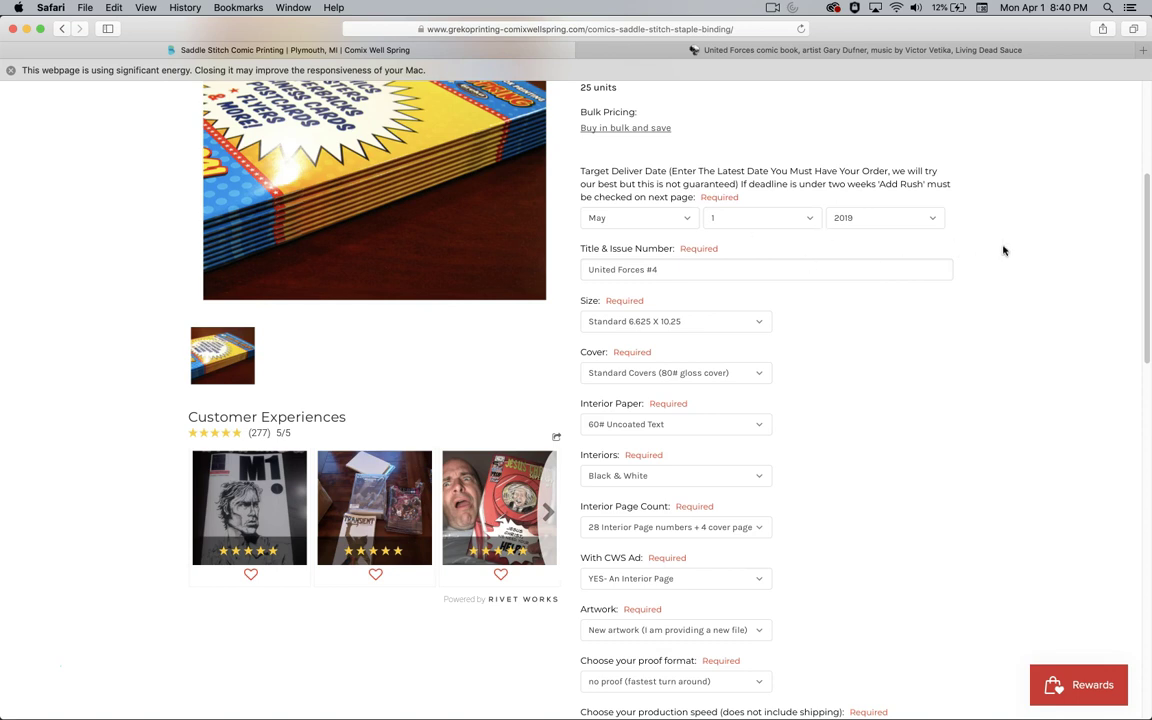
click(686, 220)
click(686, 224)
click(730, 219)
click(730, 219)
click(845, 222)
click(843, 219)
click(603, 275)
drag(679, 270, 556, 268)
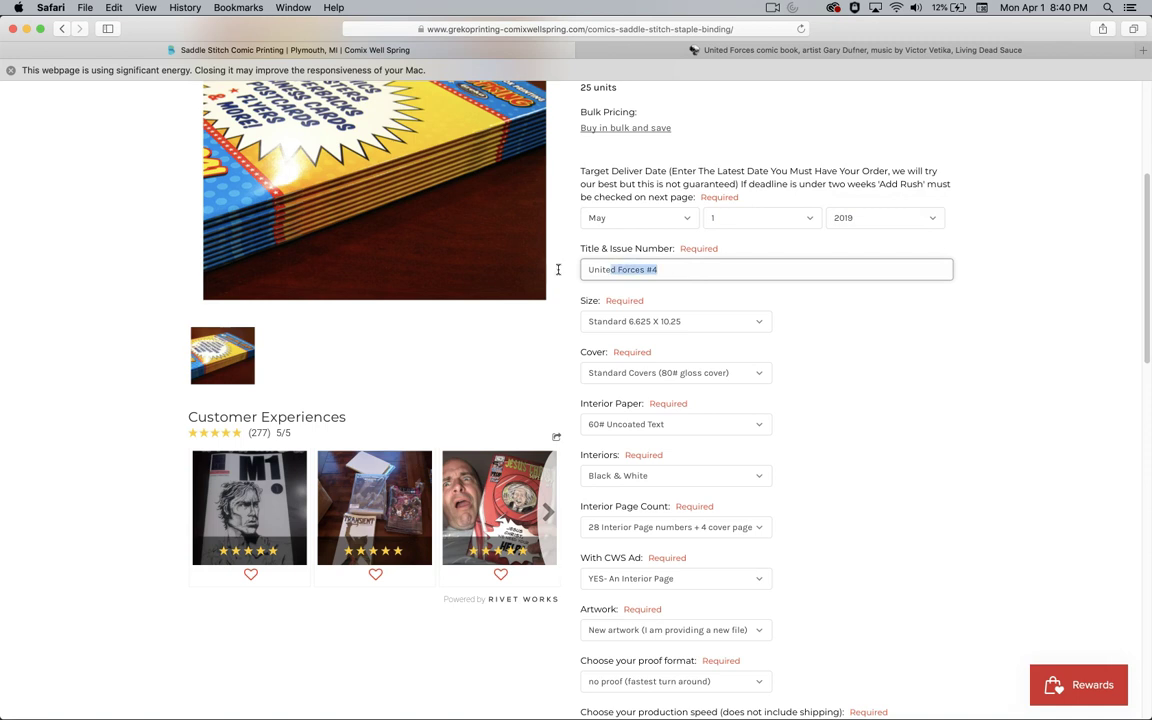
click(780, 318)
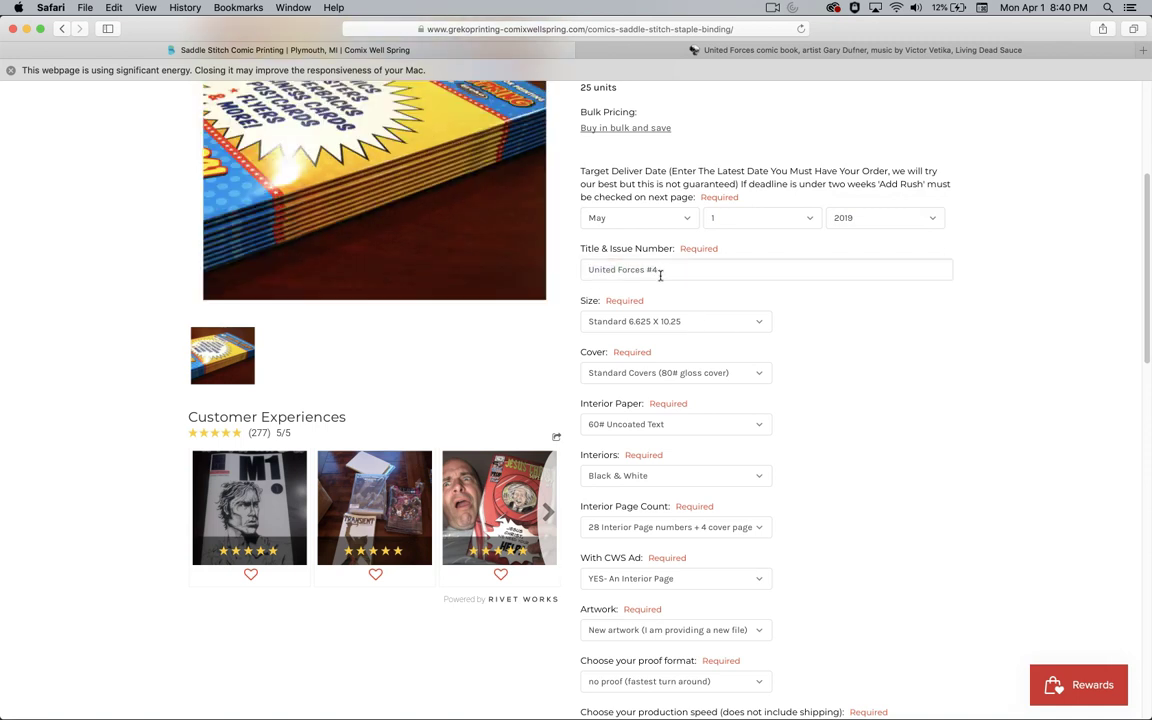
drag(656, 270, 585, 269)
click(831, 312)
scroll(828, 314, down, 2)
click(680, 299)
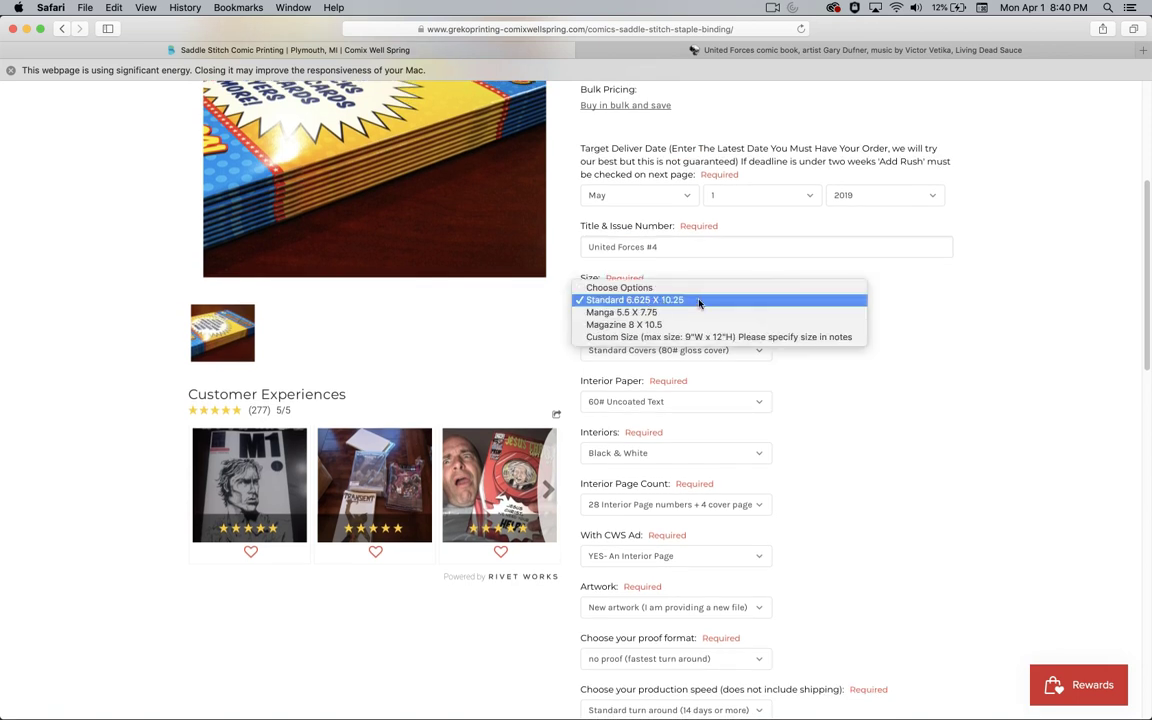
click(921, 313)
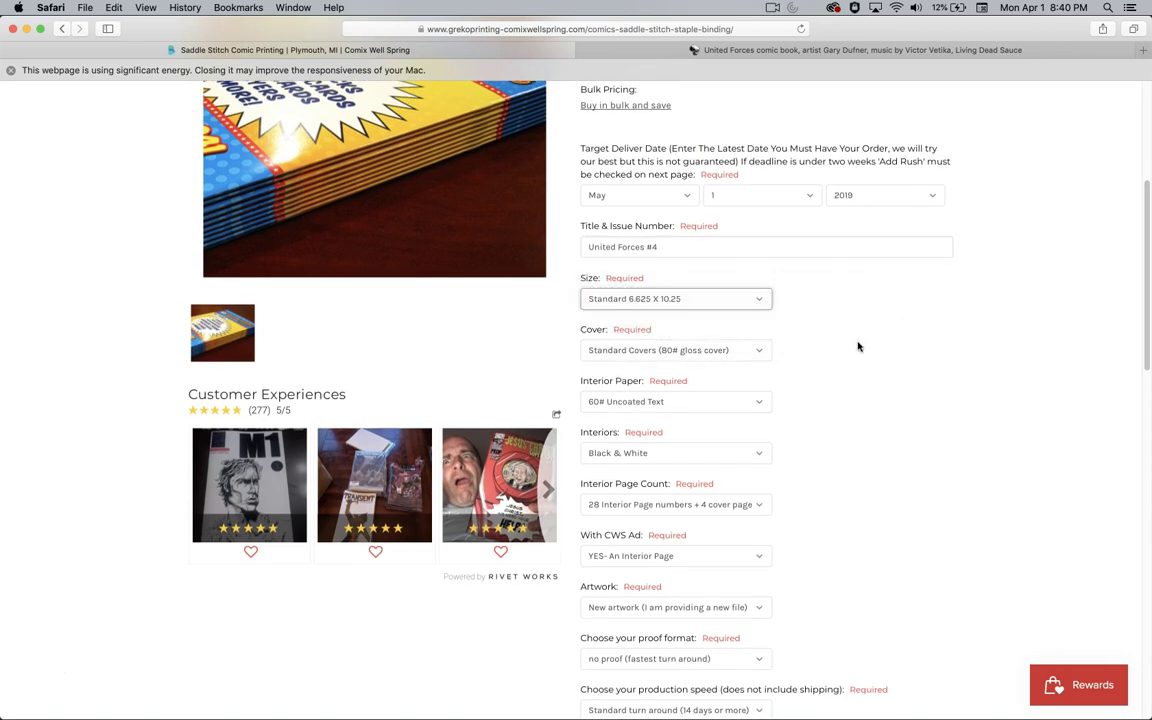
click(725, 352)
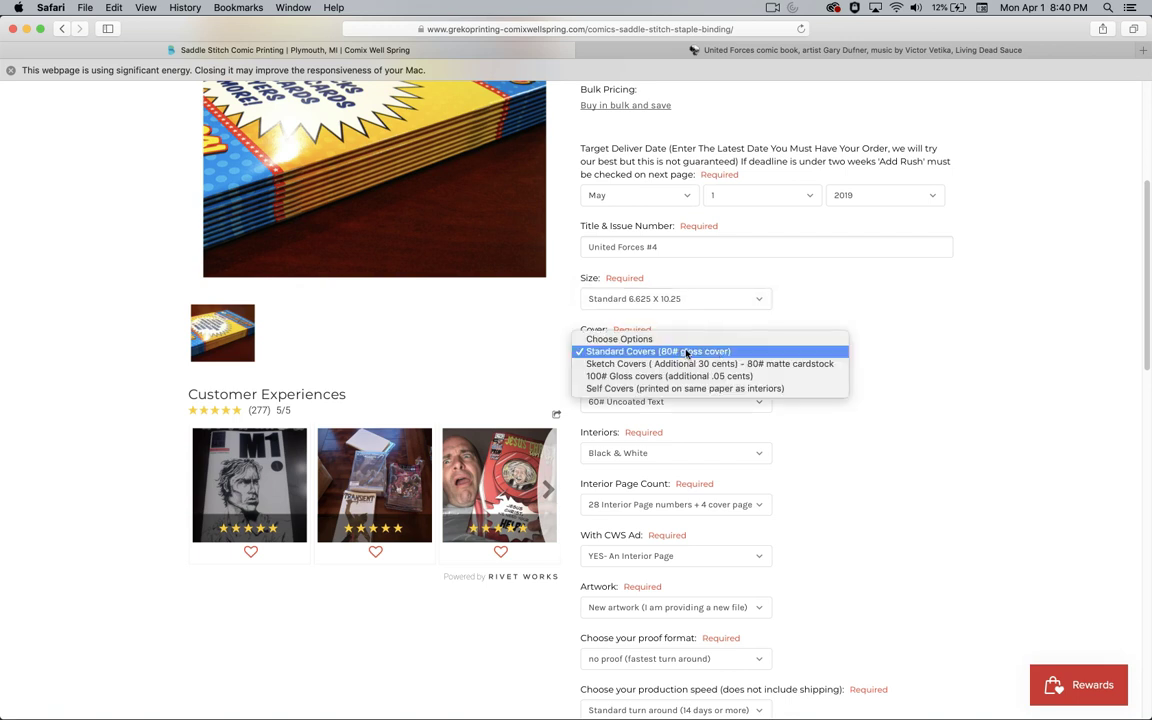
click(918, 360)
click(673, 405)
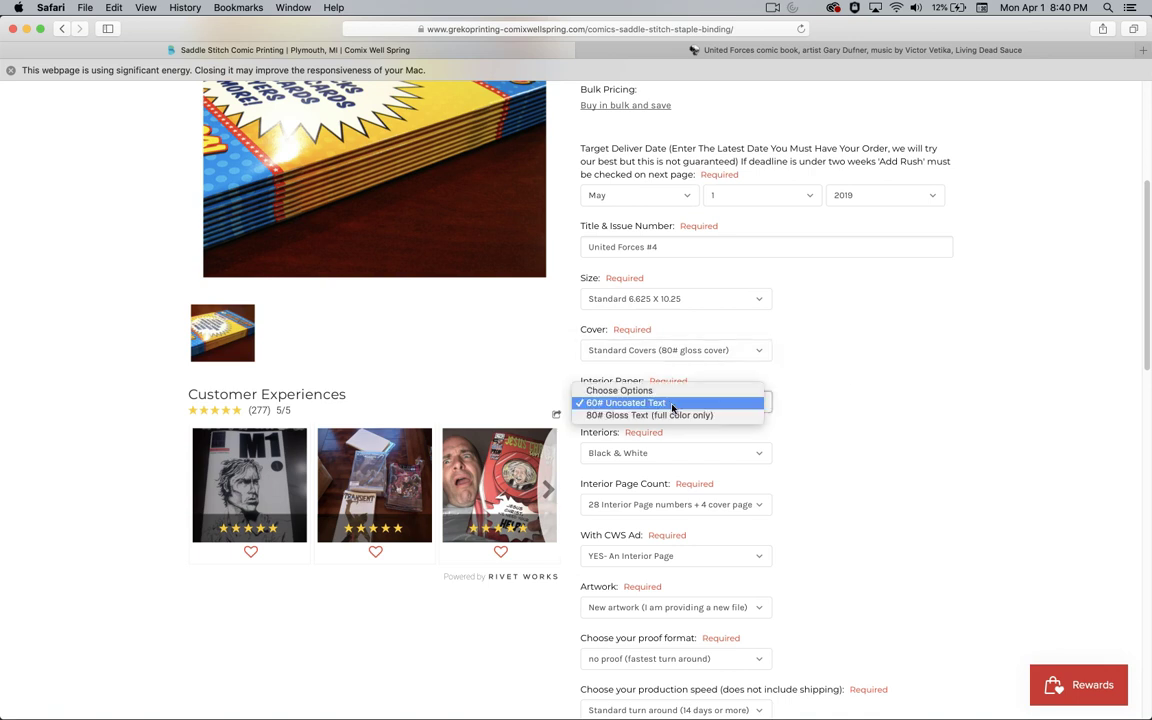
click(840, 412)
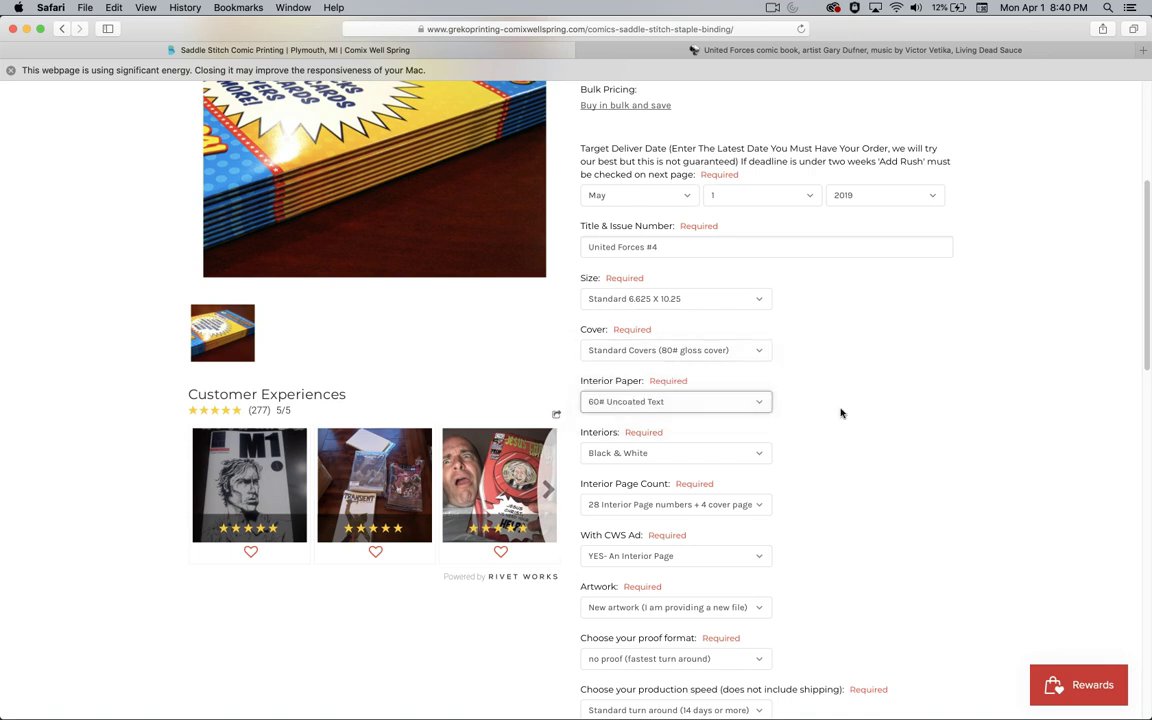
scroll(840, 413, down, 2)
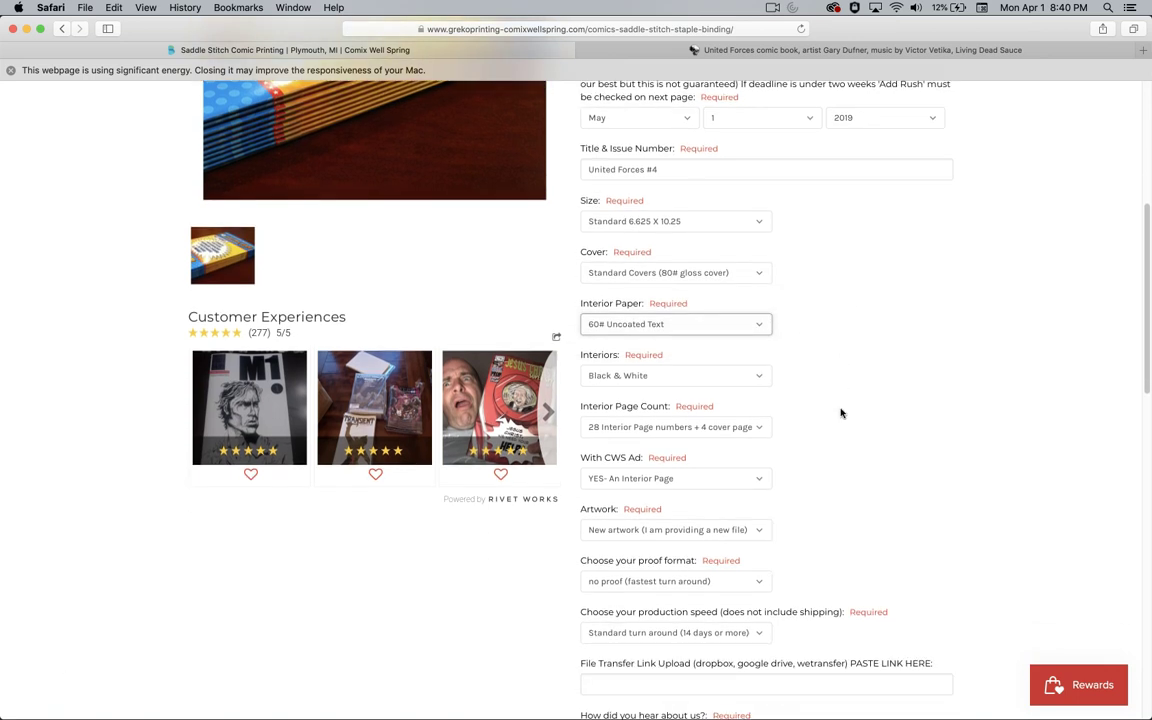
click(726, 385)
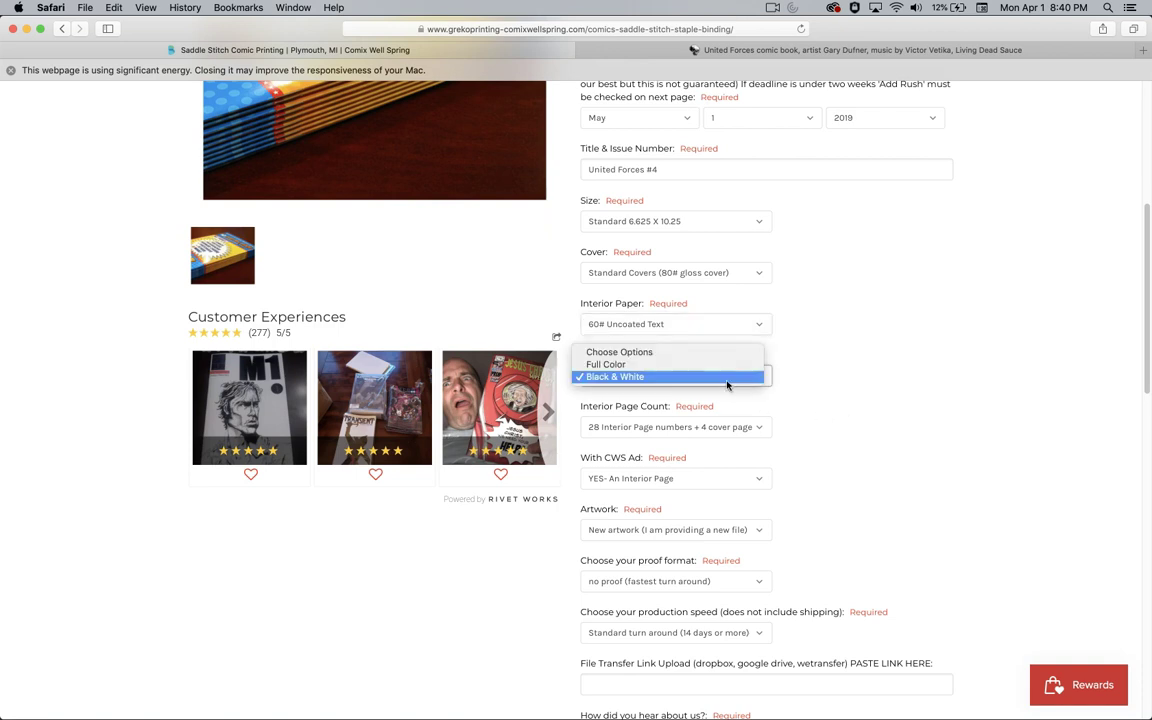
click(859, 393)
scroll(858, 394, down, 1)
scroll(858, 393, down, 2)
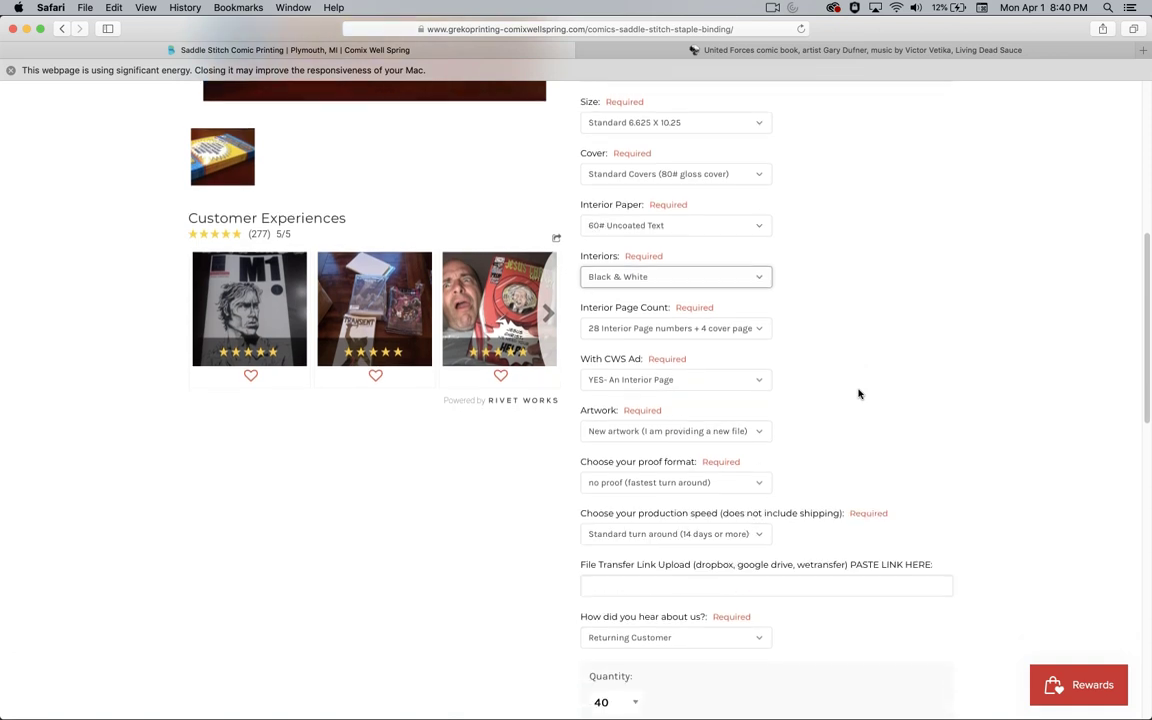
click(686, 330)
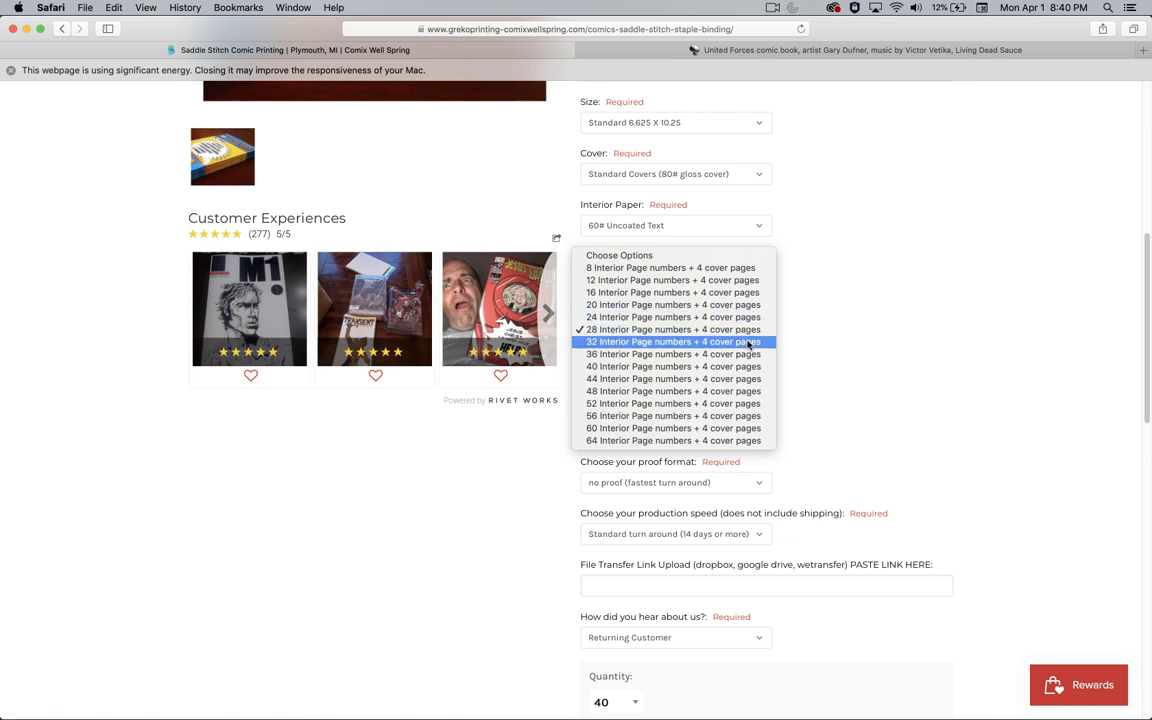
click(853, 343)
scroll(853, 343, down, 2)
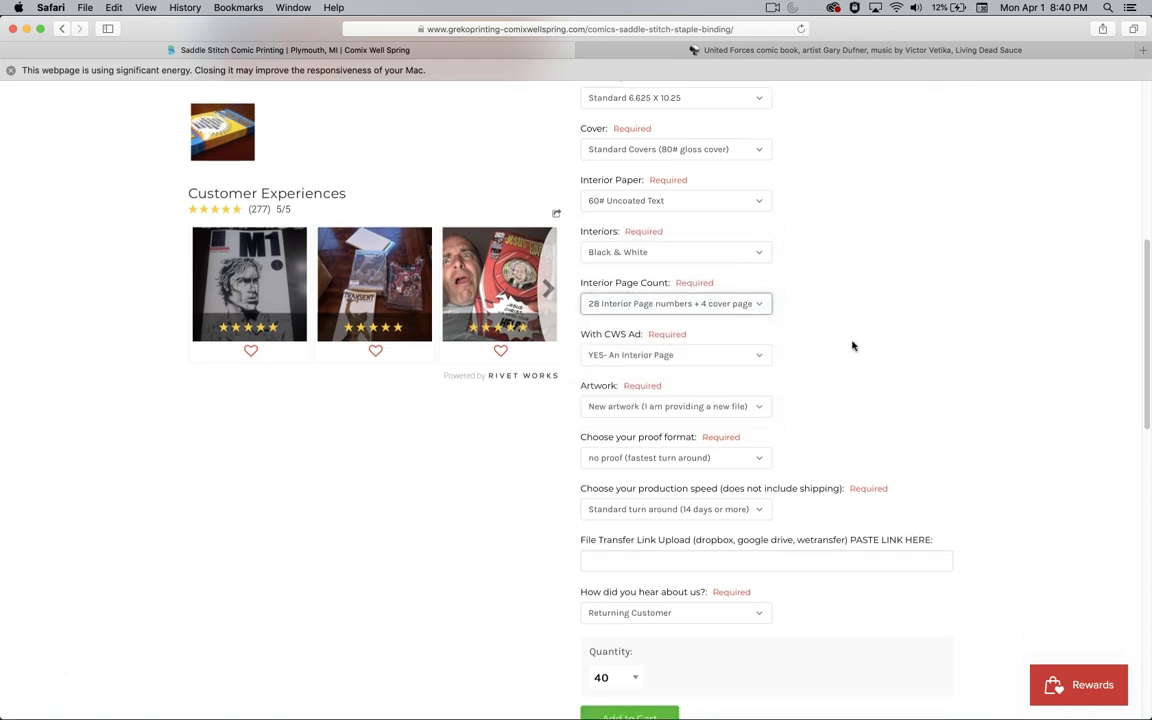
click(733, 355)
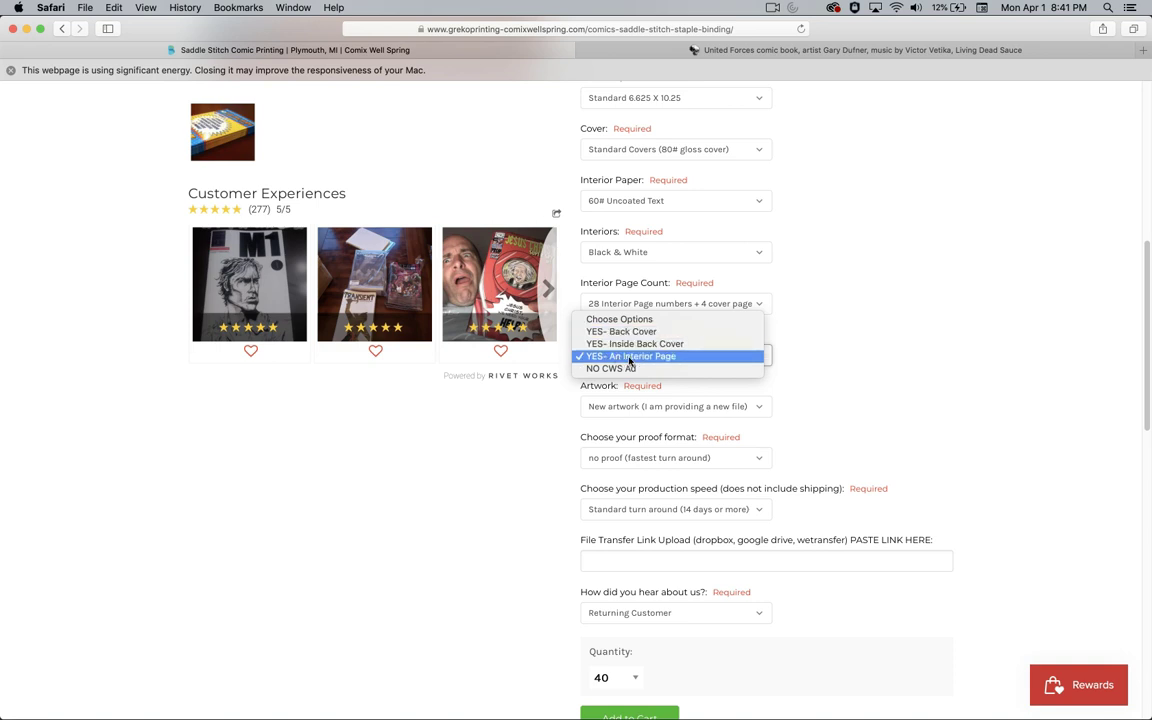
- Keep the interior-page CWS ad, new artwork, and no proof on the order form
click(757, 358)
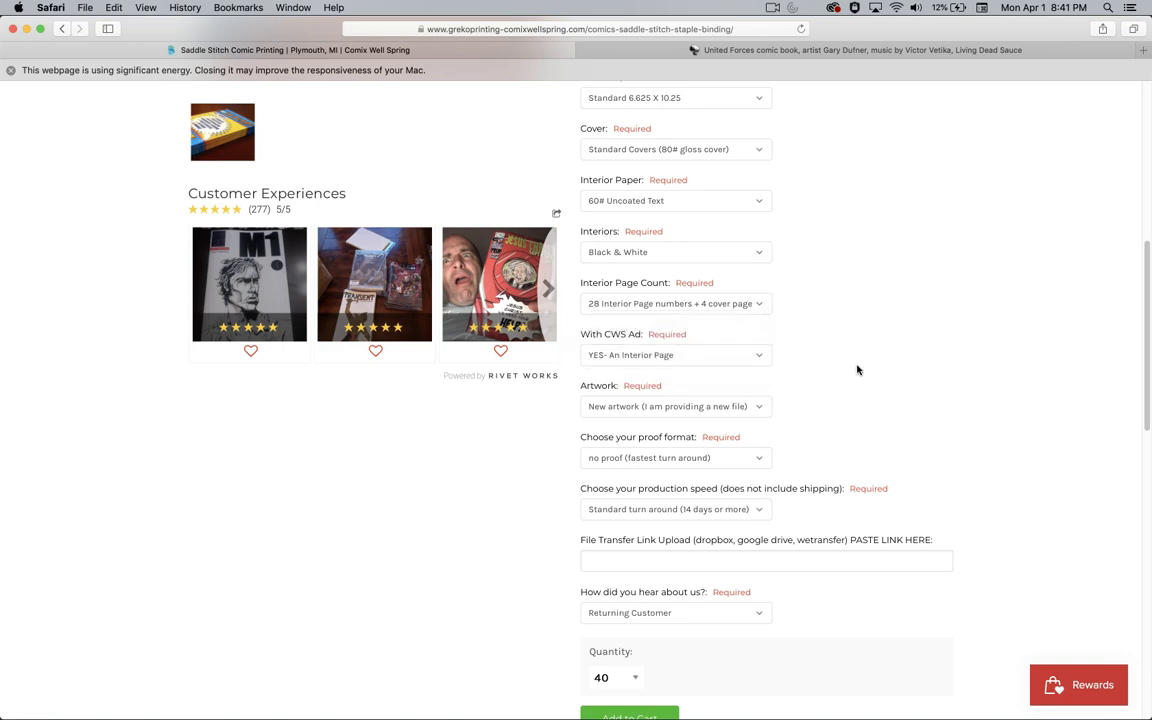
click(658, 408)
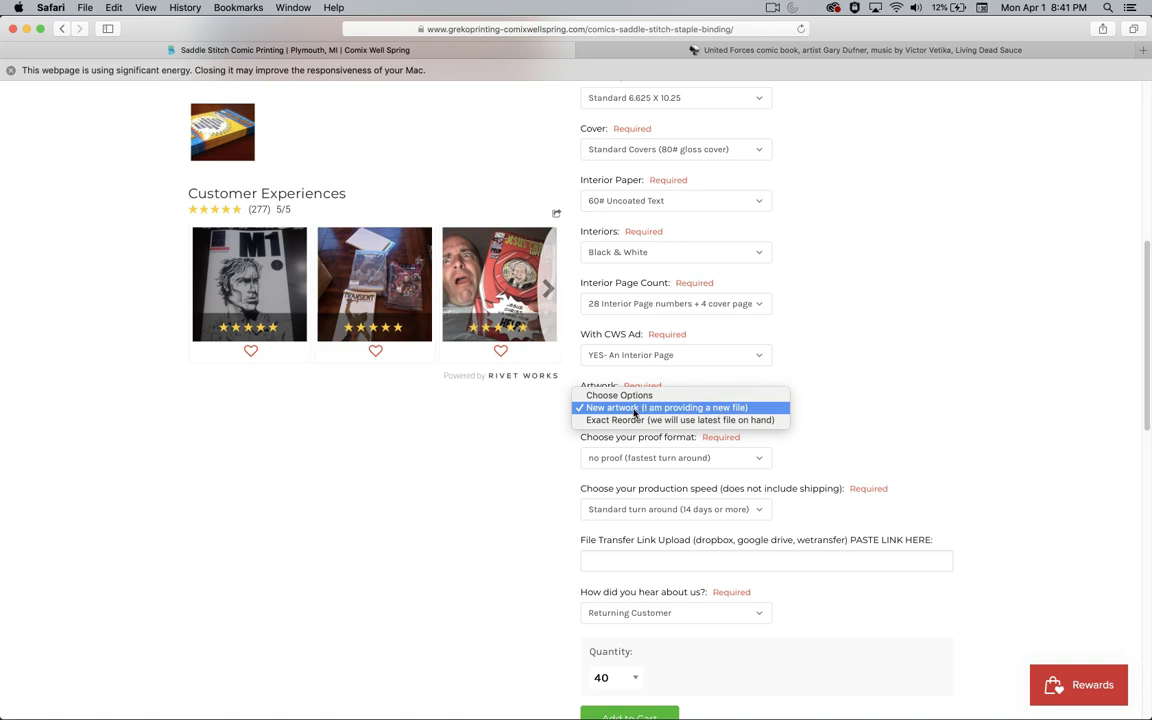
click(879, 424)
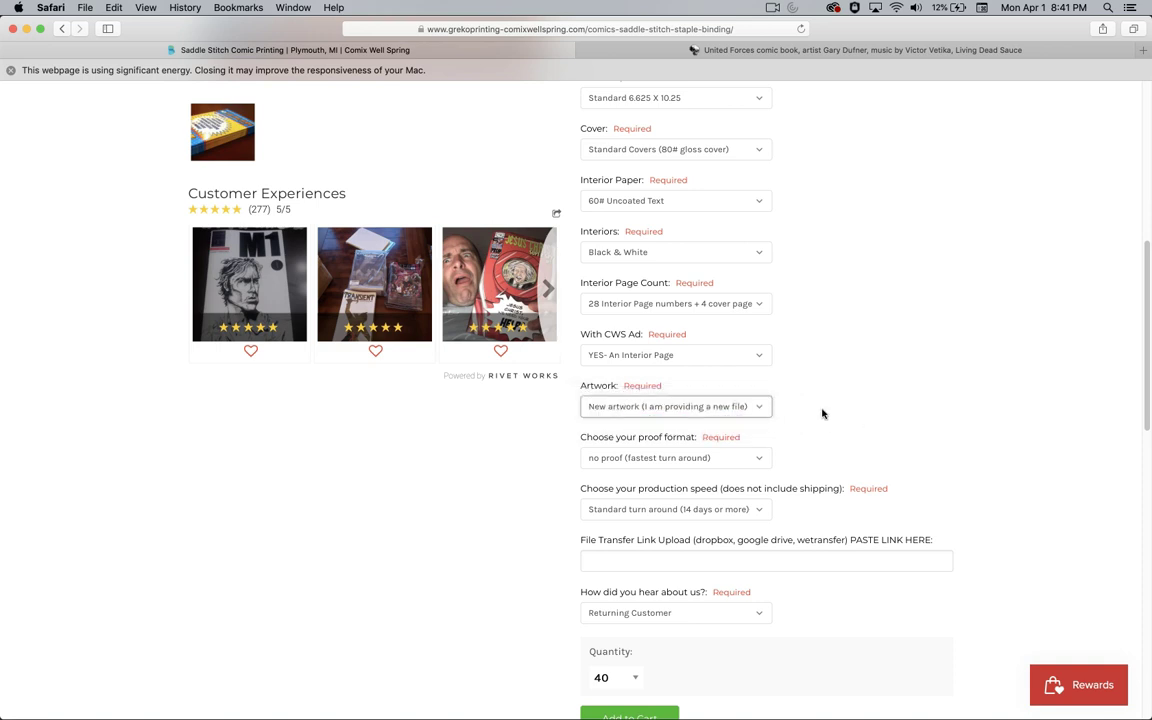
click(666, 459)
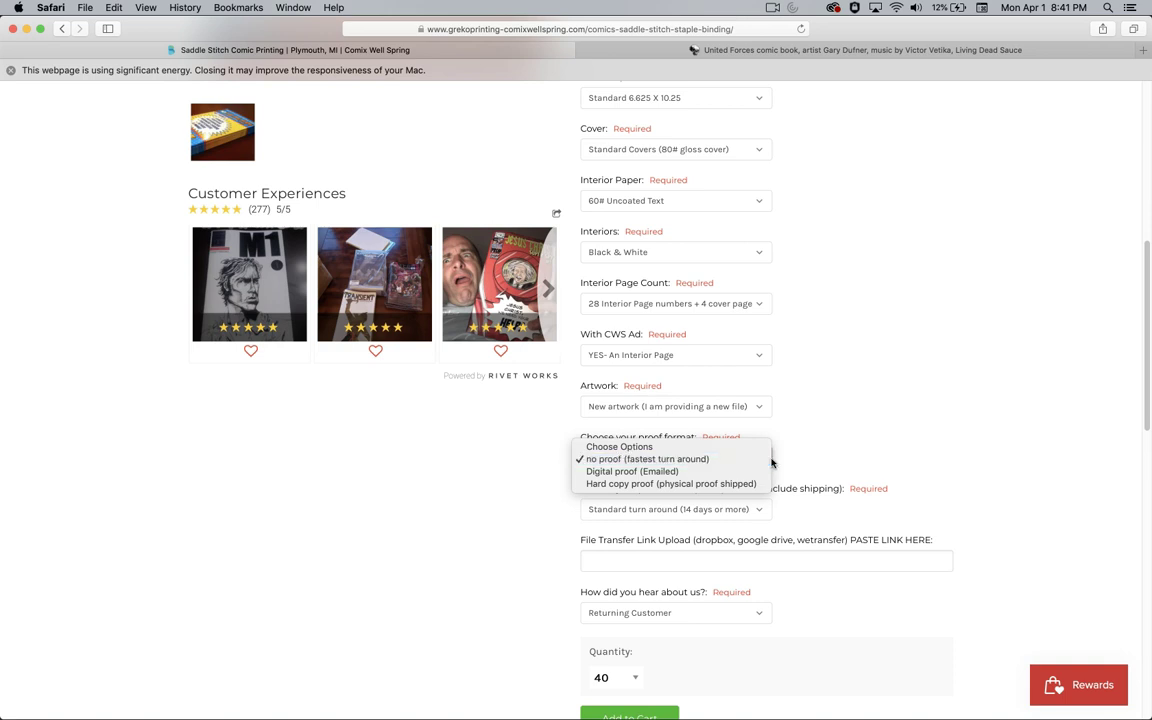
click(818, 462)
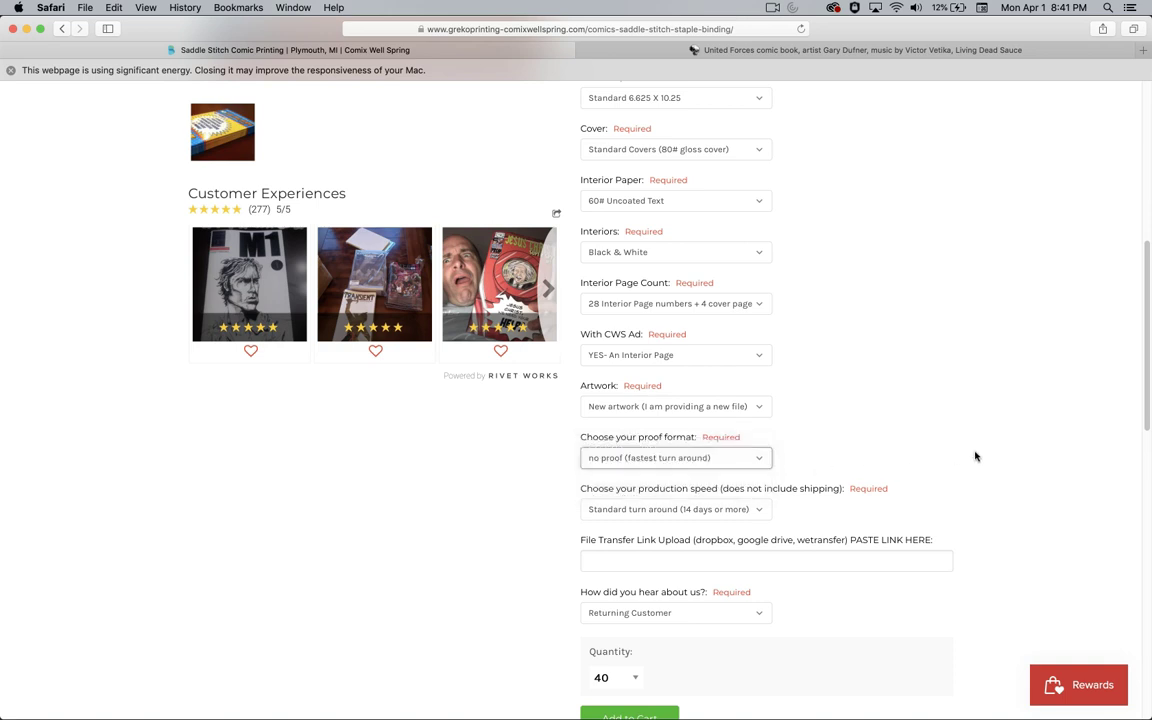
- Leave production speed on Standard turnaround and the referral answer on Returning Customer
scroll(974, 457, down, 3)
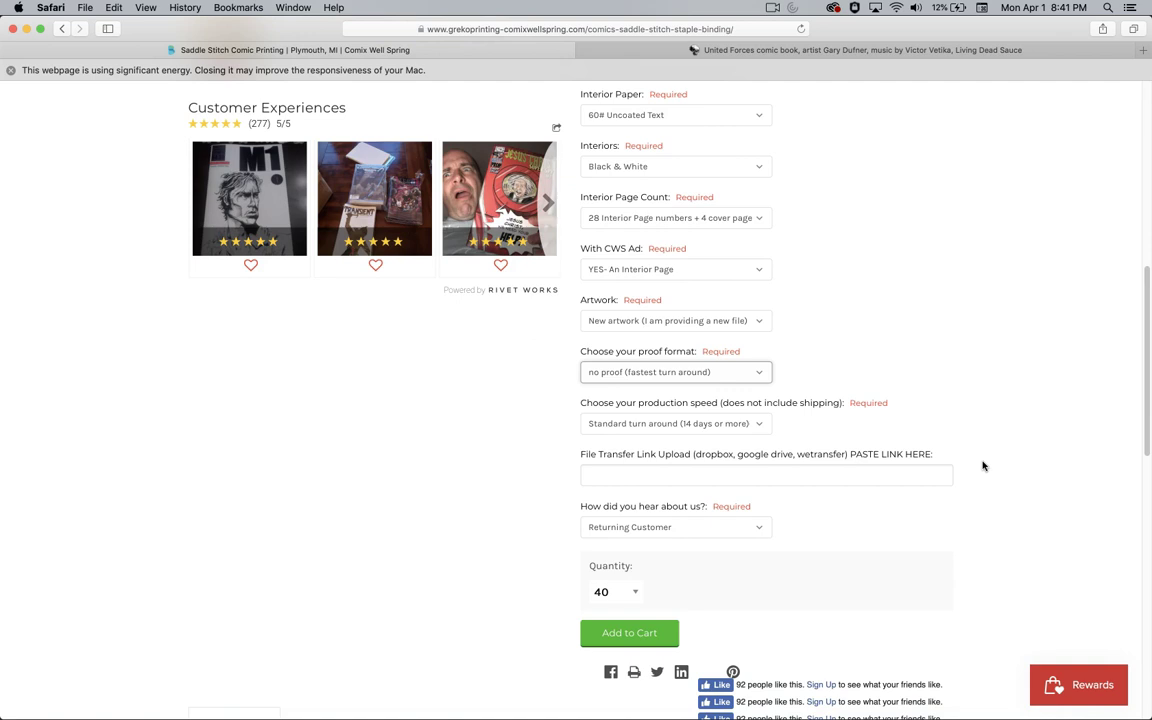
scroll(984, 466, down, 1)
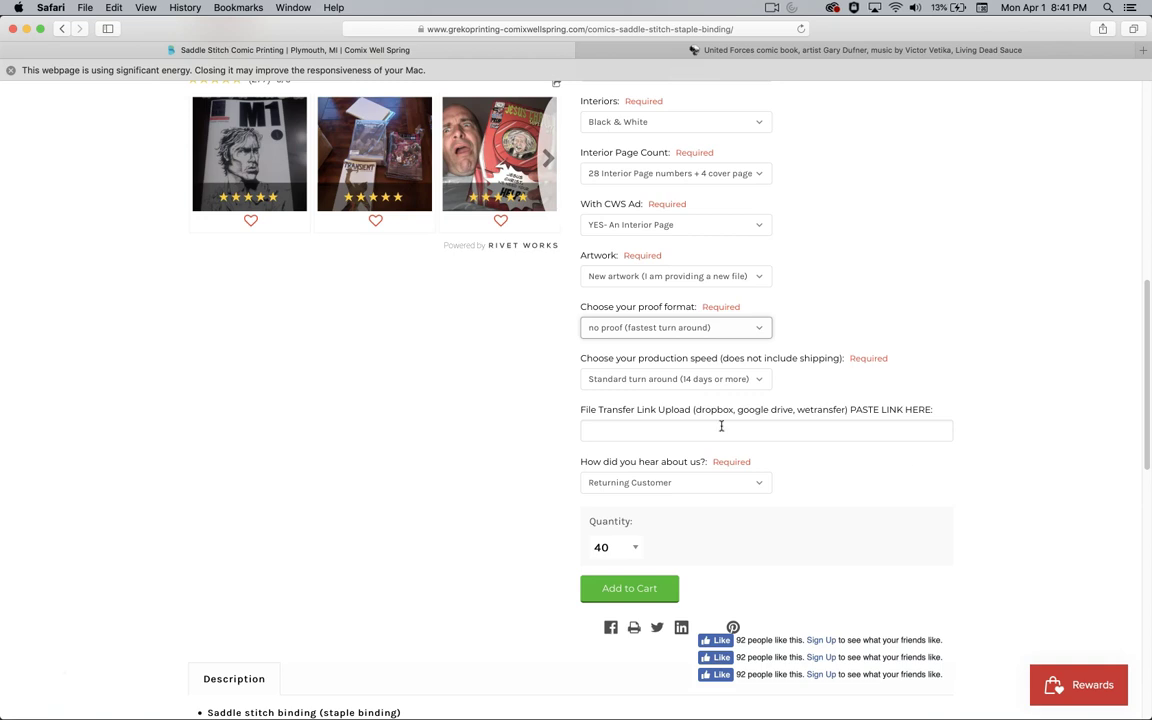
click(643, 383)
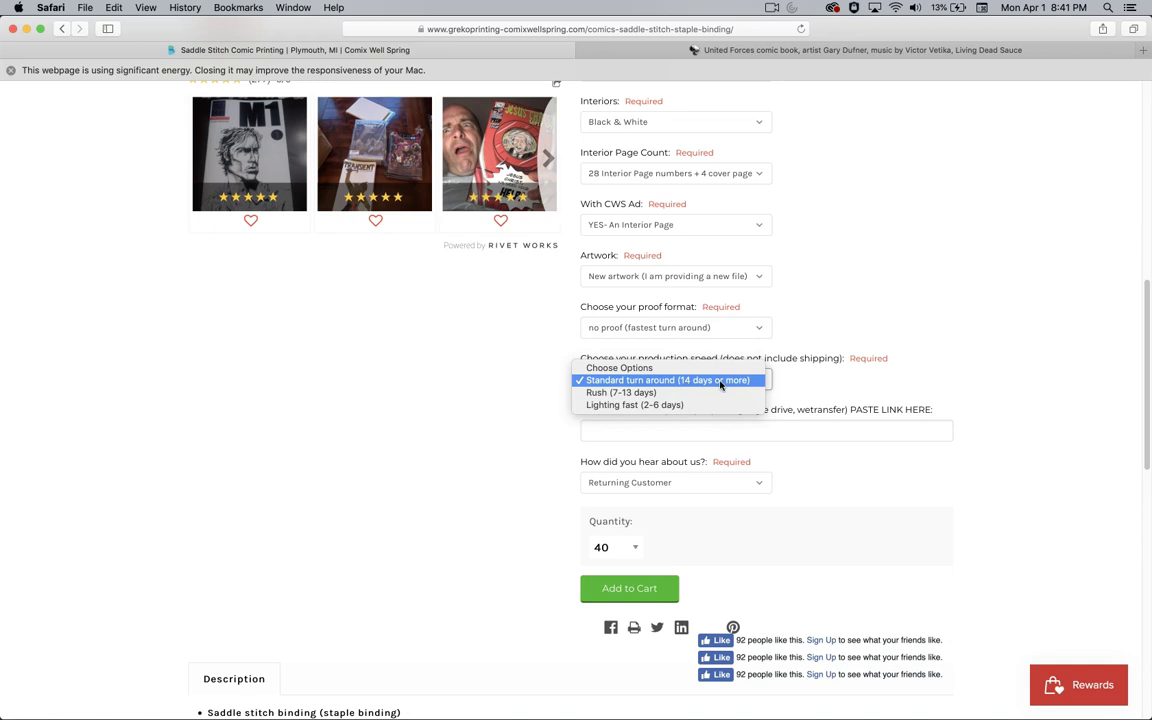
click(891, 384)
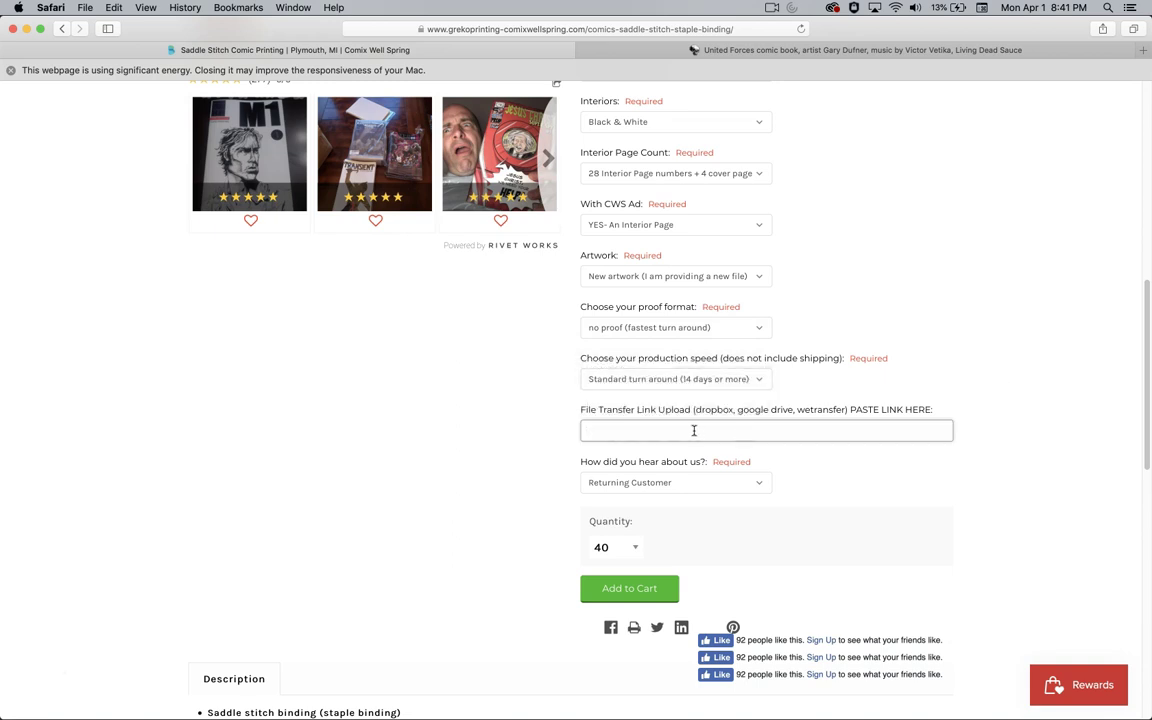
click(683, 483)
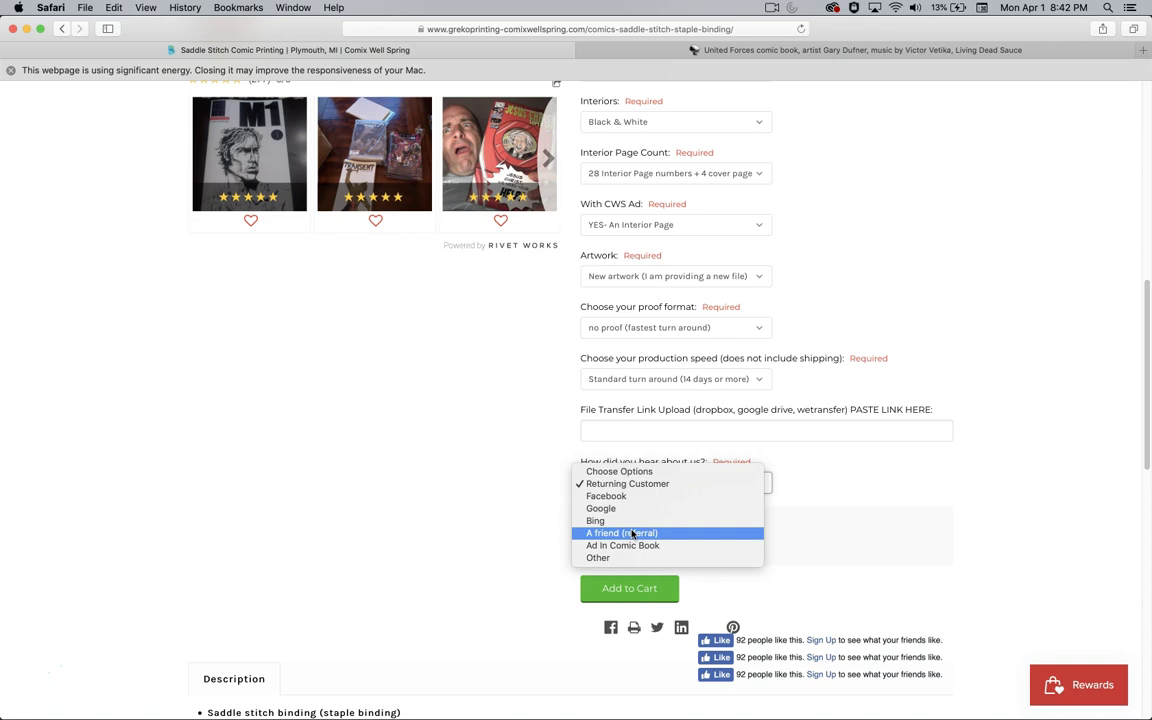
click(675, 485)
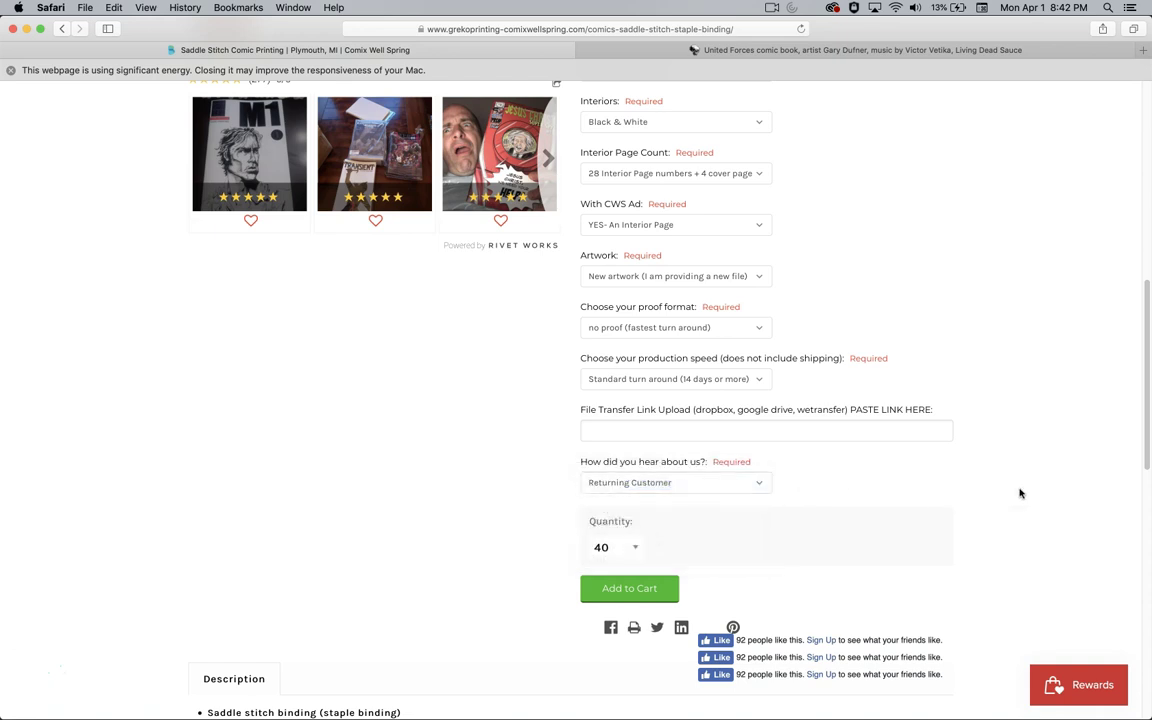
scroll(1020, 493, down, 4)
scroll(1020, 493, down, 5)
scroll(1020, 493, up, 6)
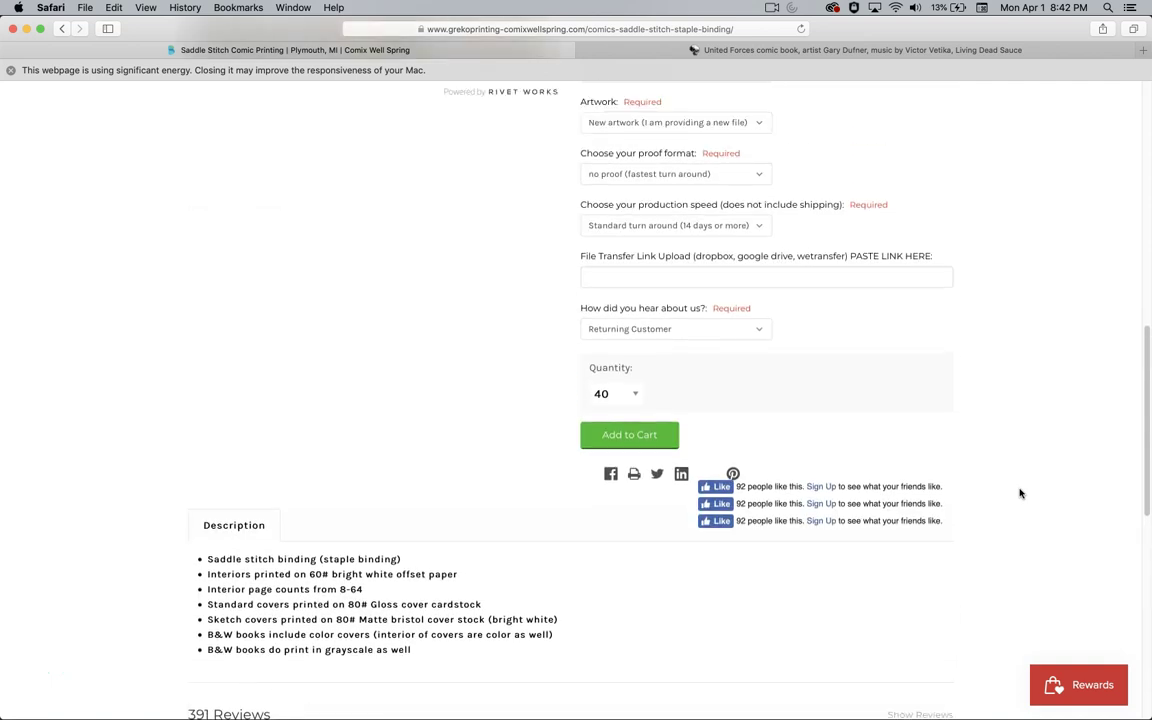
scroll(1020, 493, up, 1)
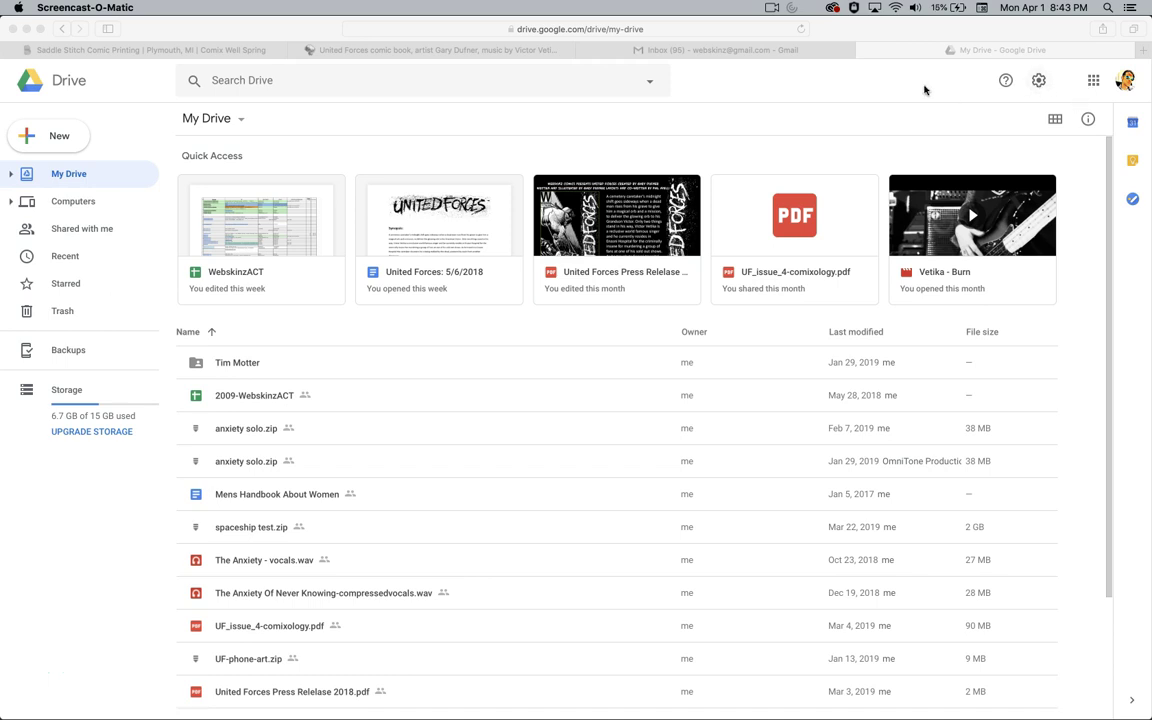
- Upload UF_issue_4.pdf from the Desktop to My Drive
click(1089, 89)
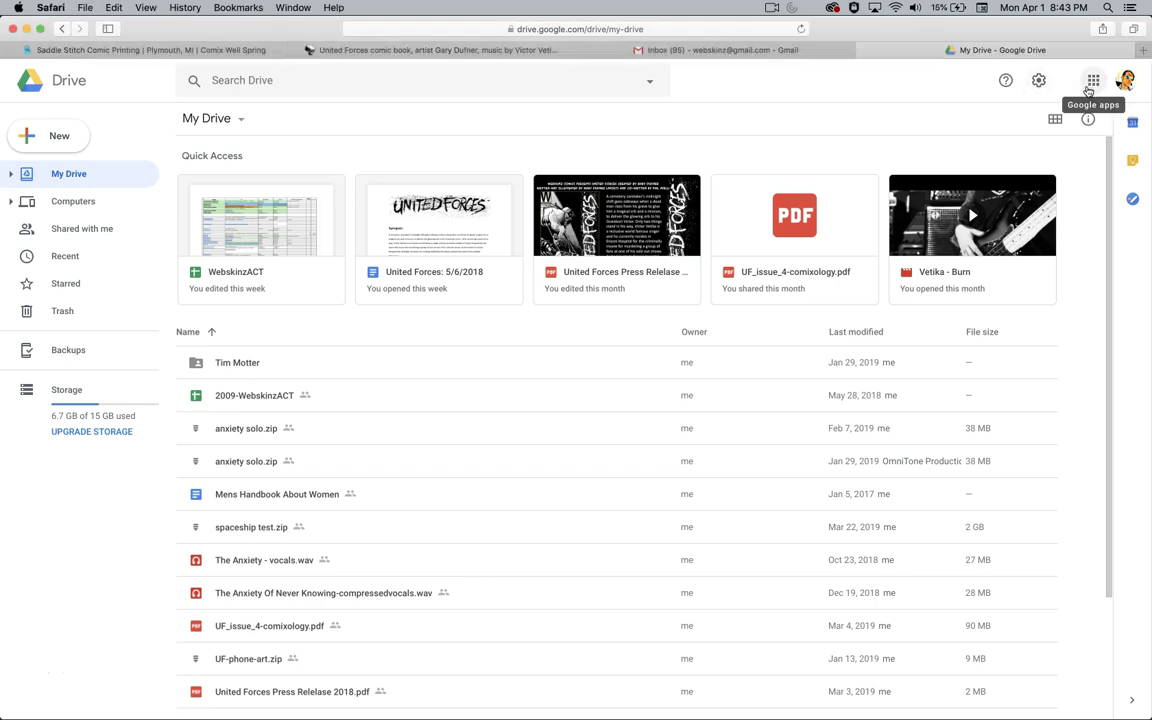
click(1092, 84)
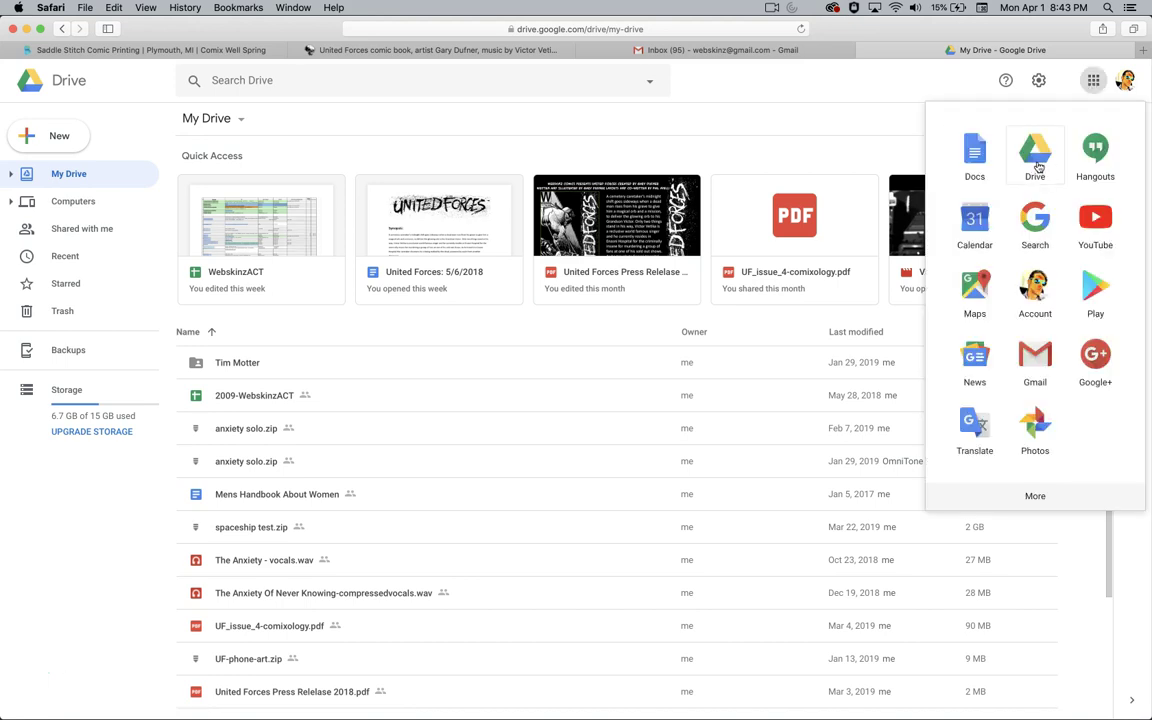
click(656, 134)
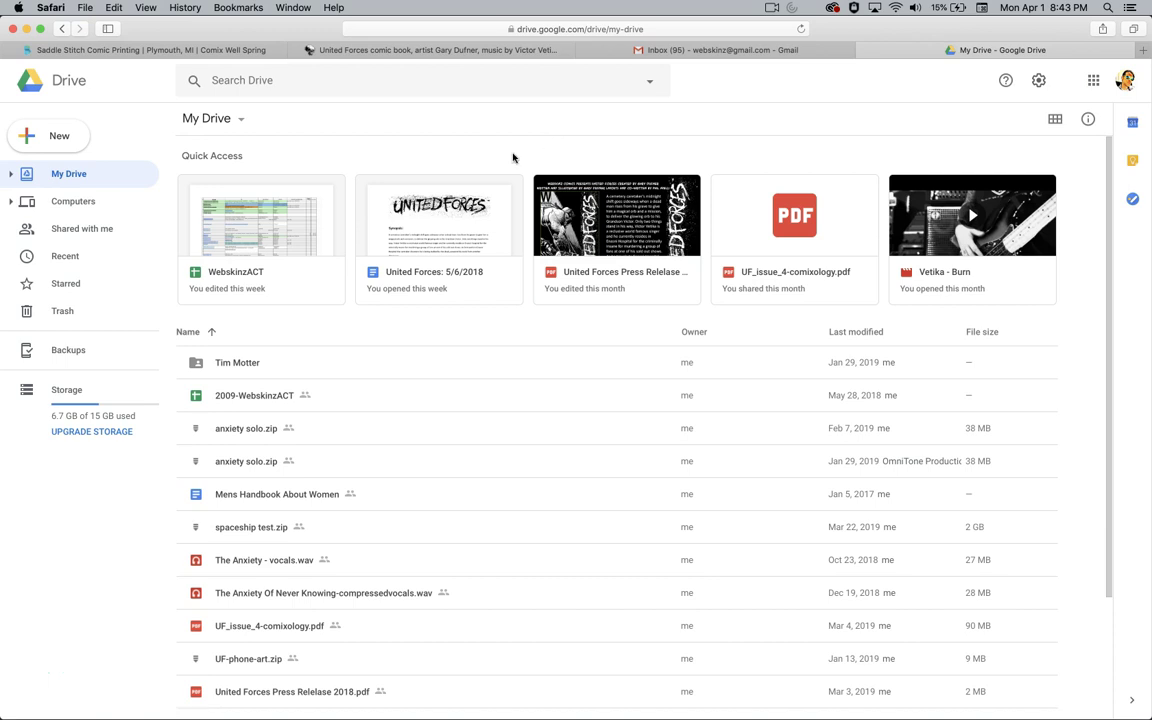
click(55, 139)
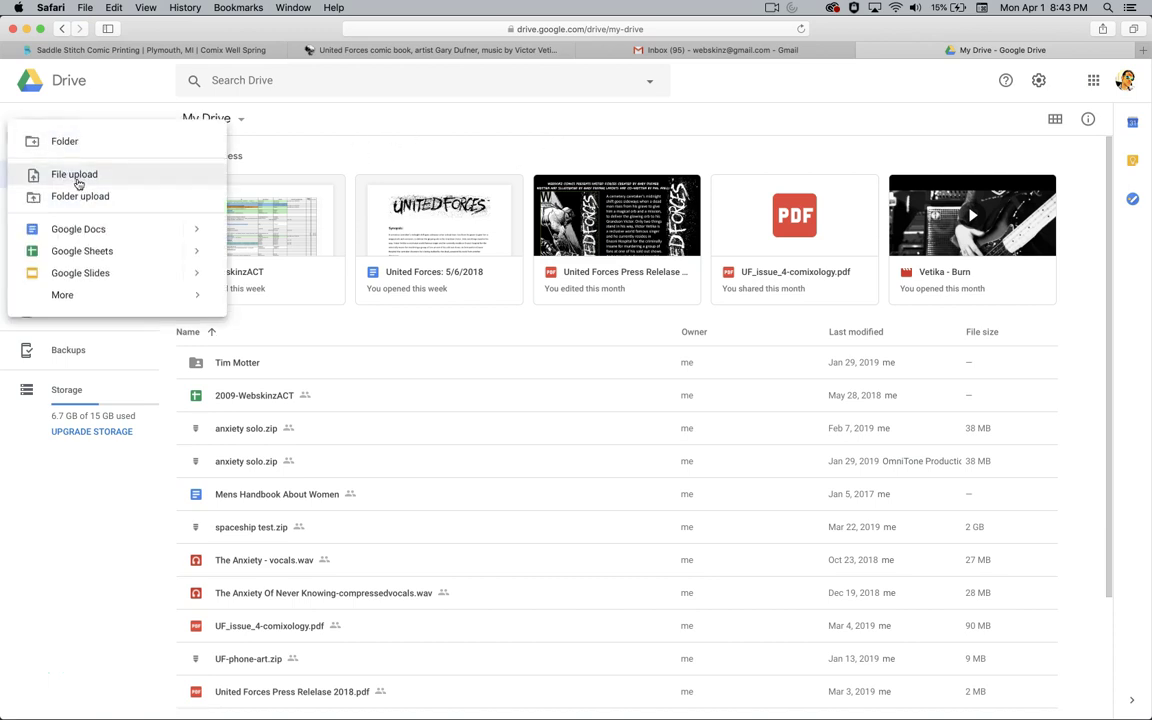
click(72, 176)
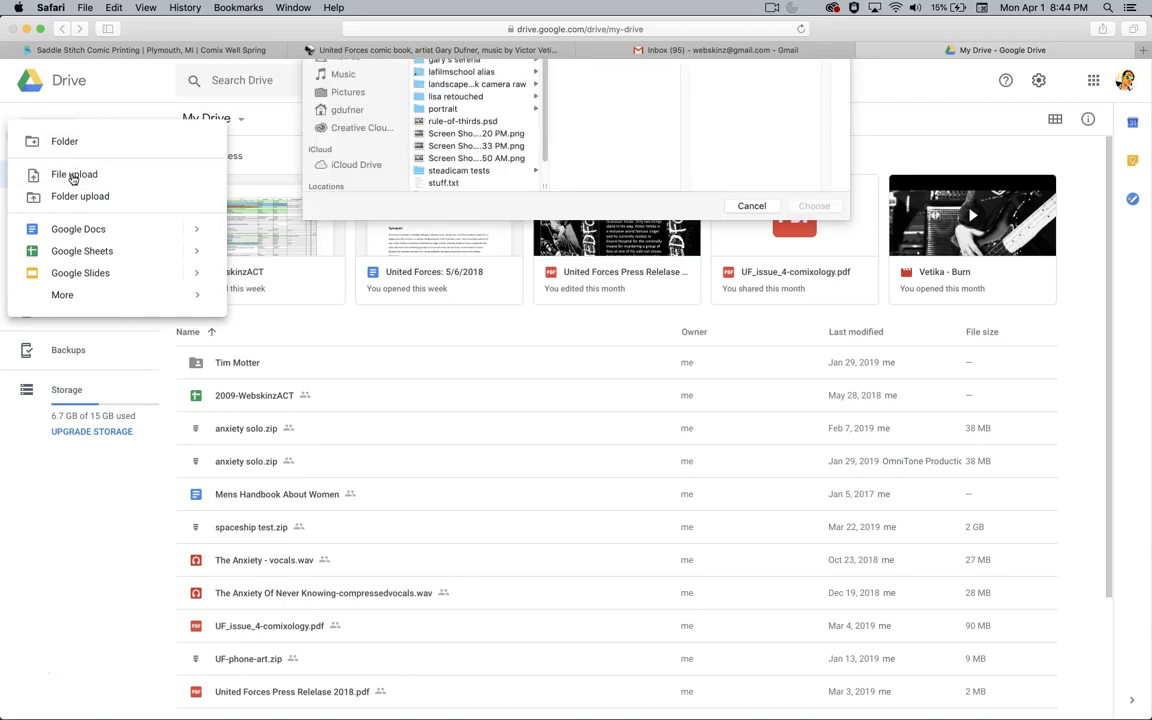
scroll(488, 185, down, 2)
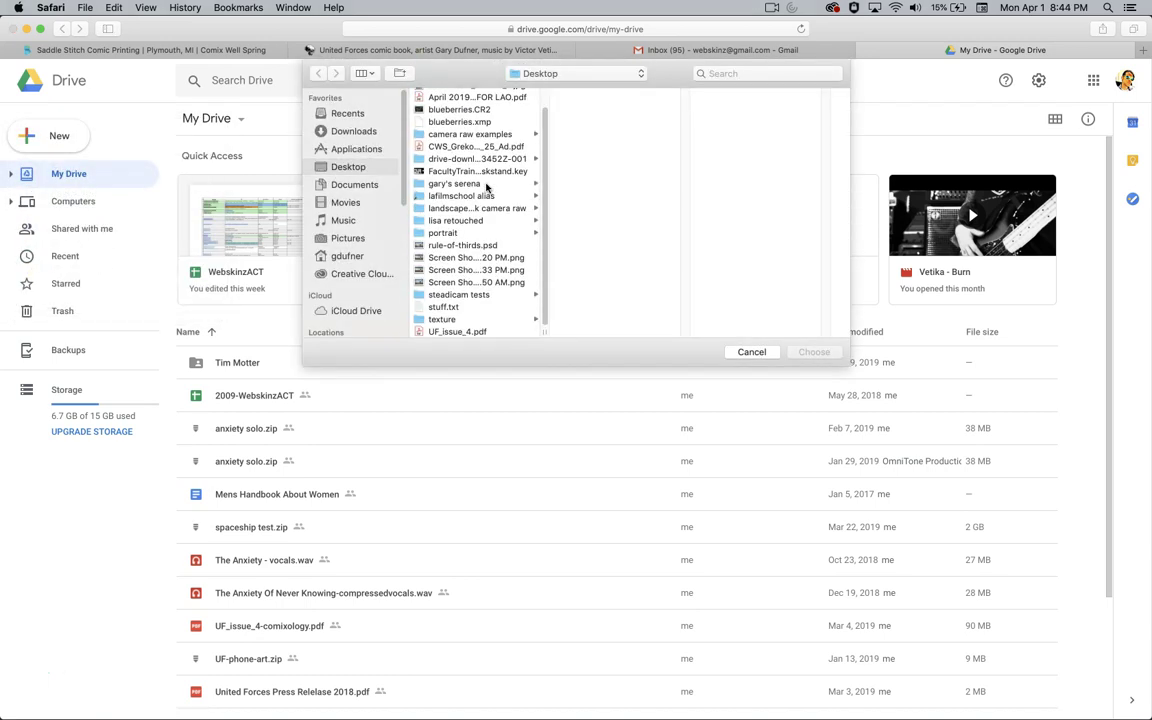
click(466, 333)
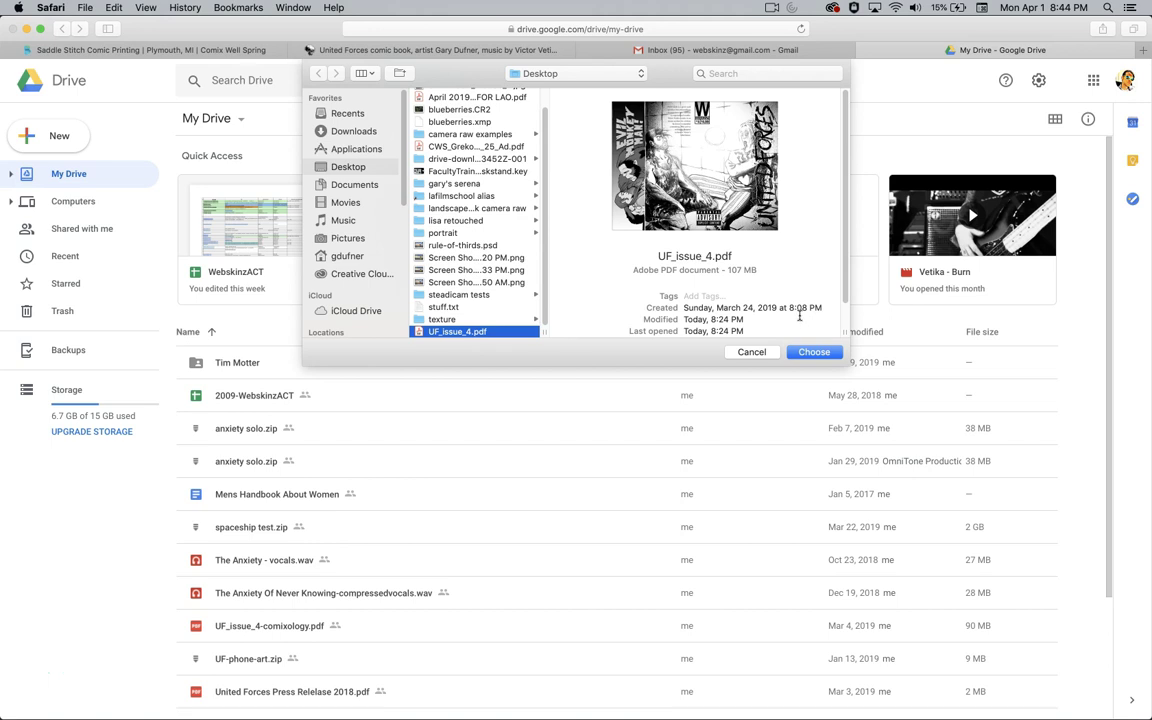
click(813, 352)
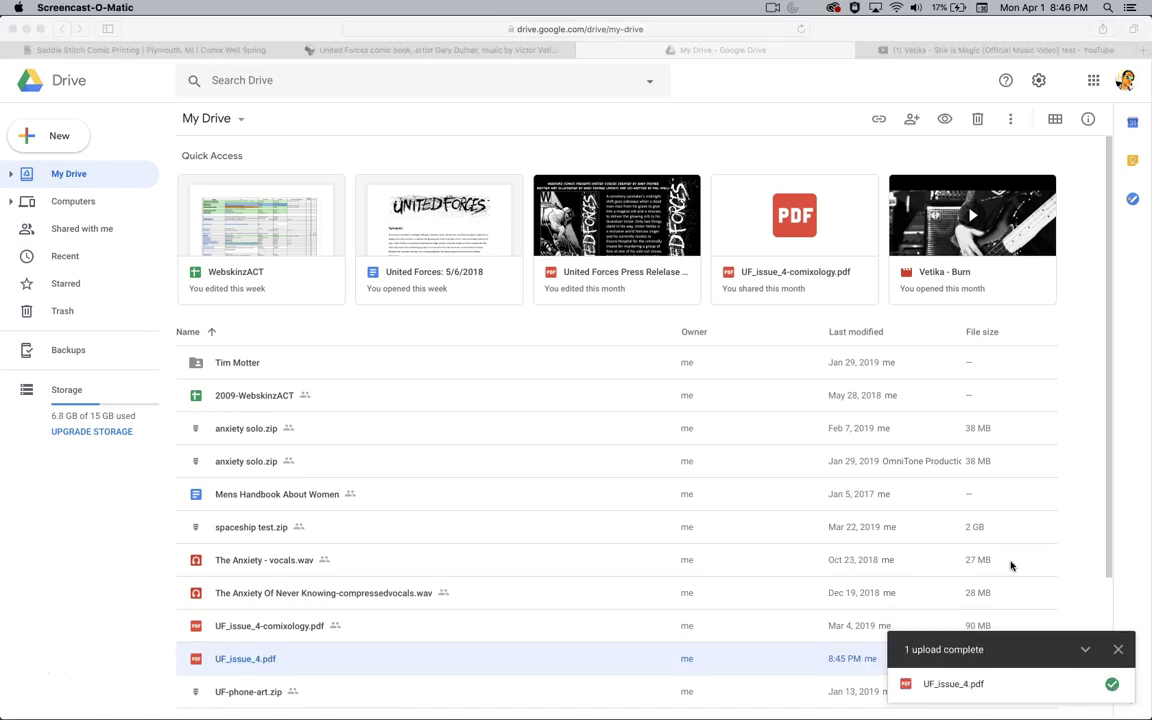
- Turn on link sharing for UF_issue_4.pdf, copy its link, and return to the order form's file transfer link field
click(1008, 589)
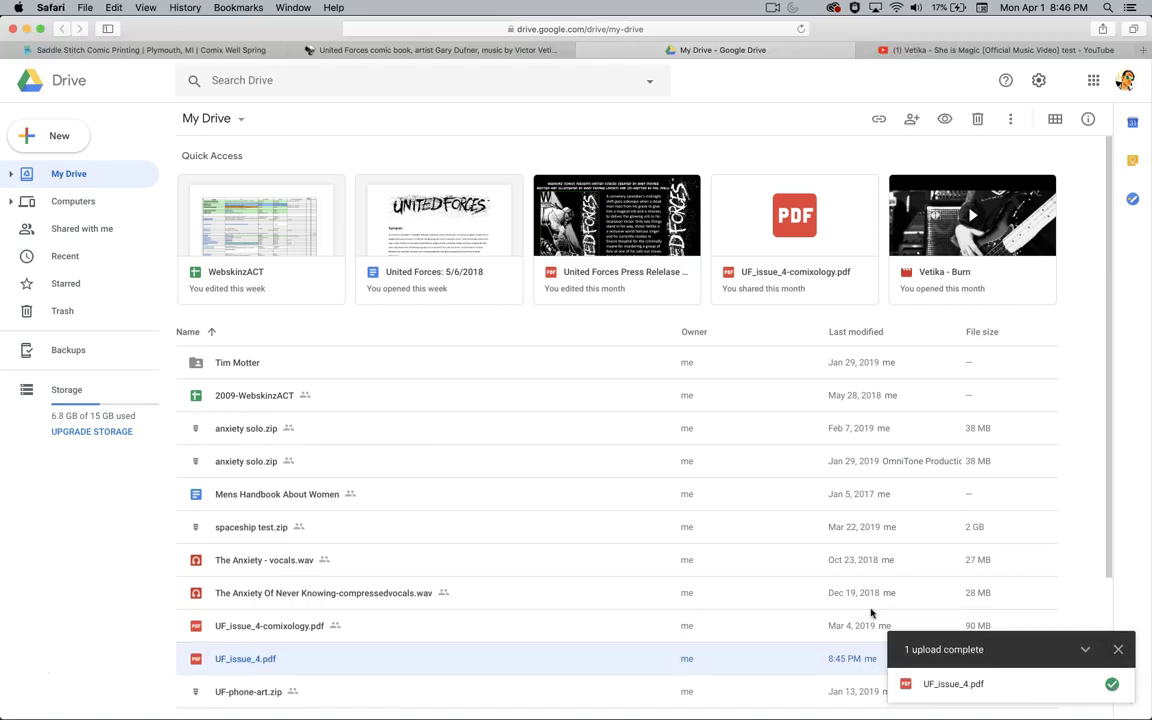
click(1118, 649)
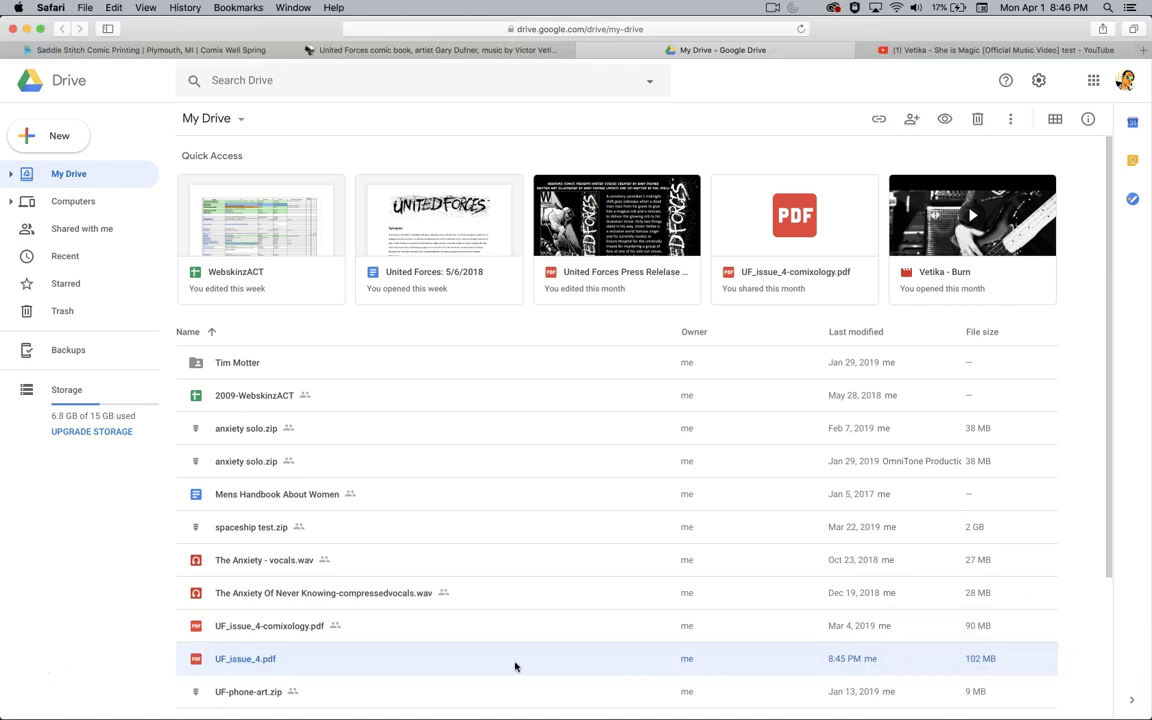
right_click(515, 666)
click(576, 238)
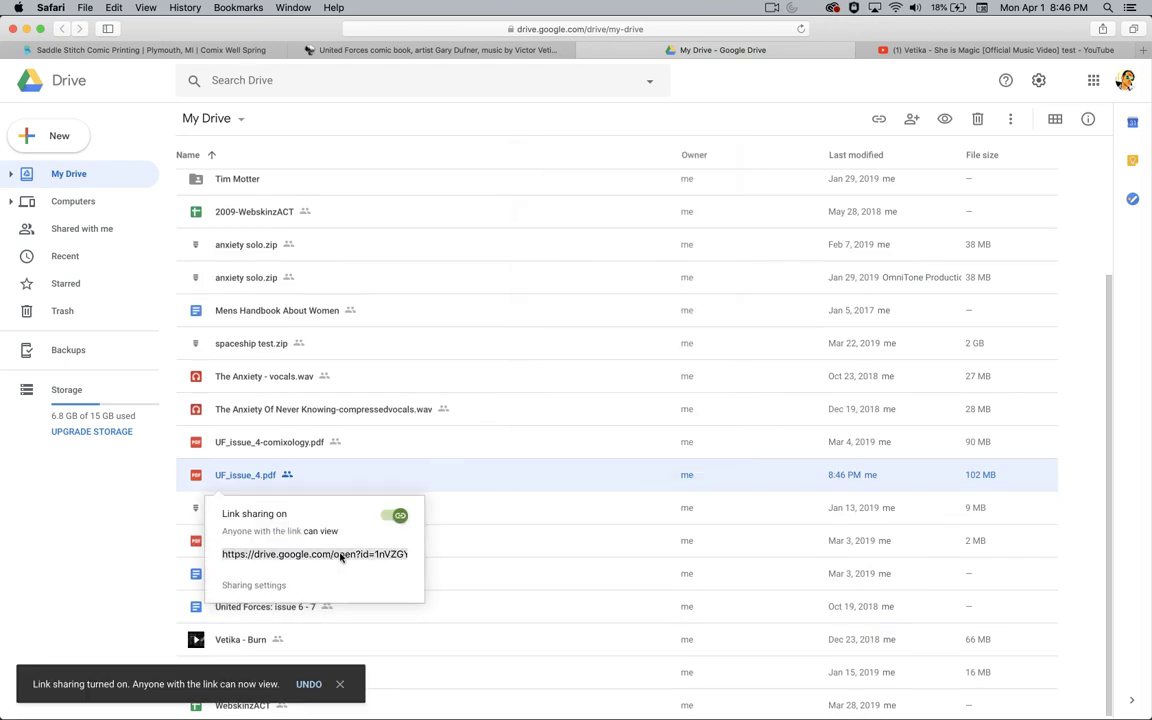
key(Escape)
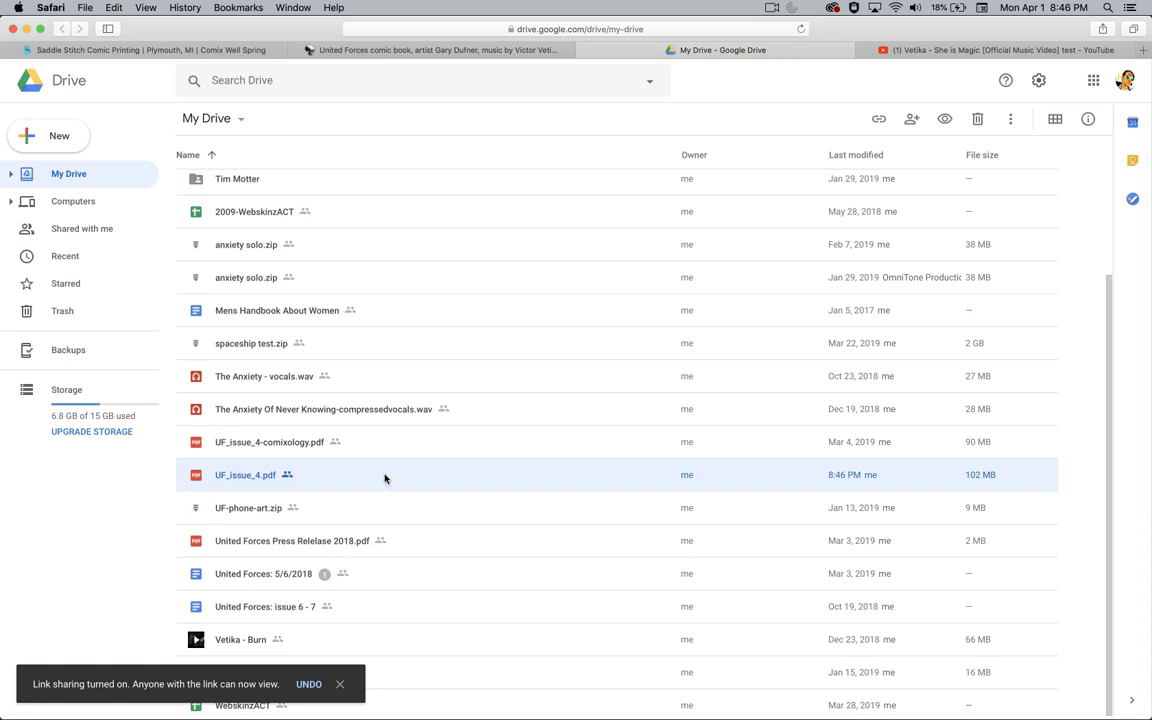
click(171, 46)
click(646, 282)
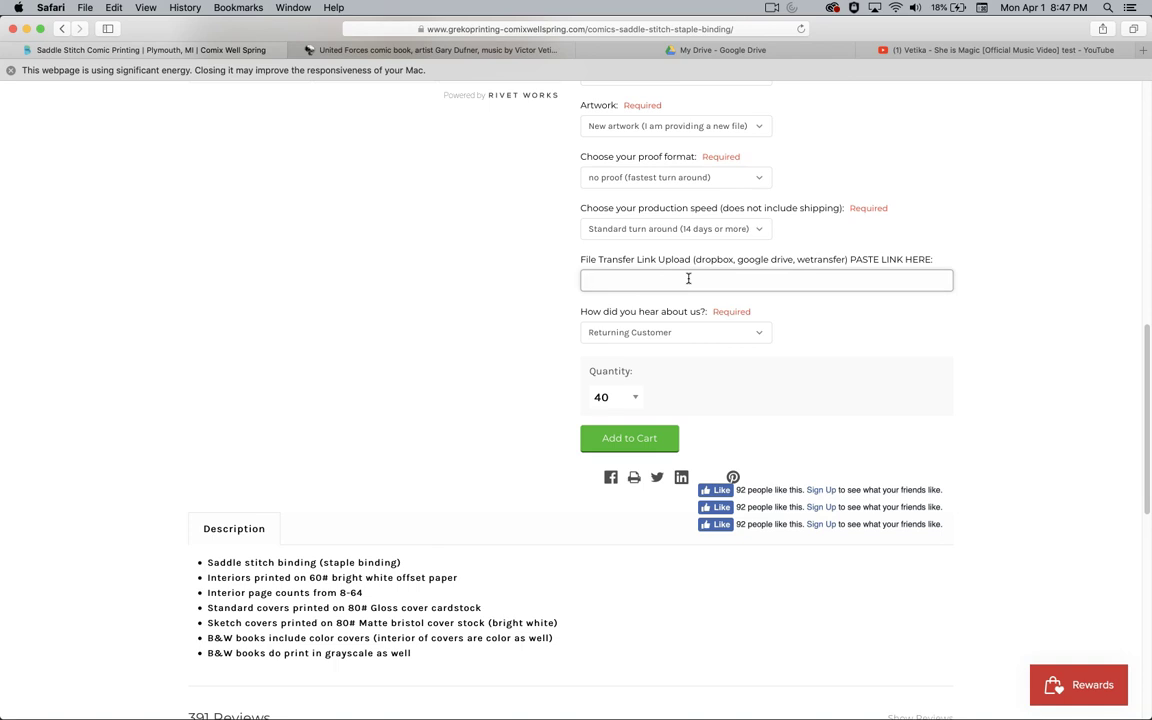
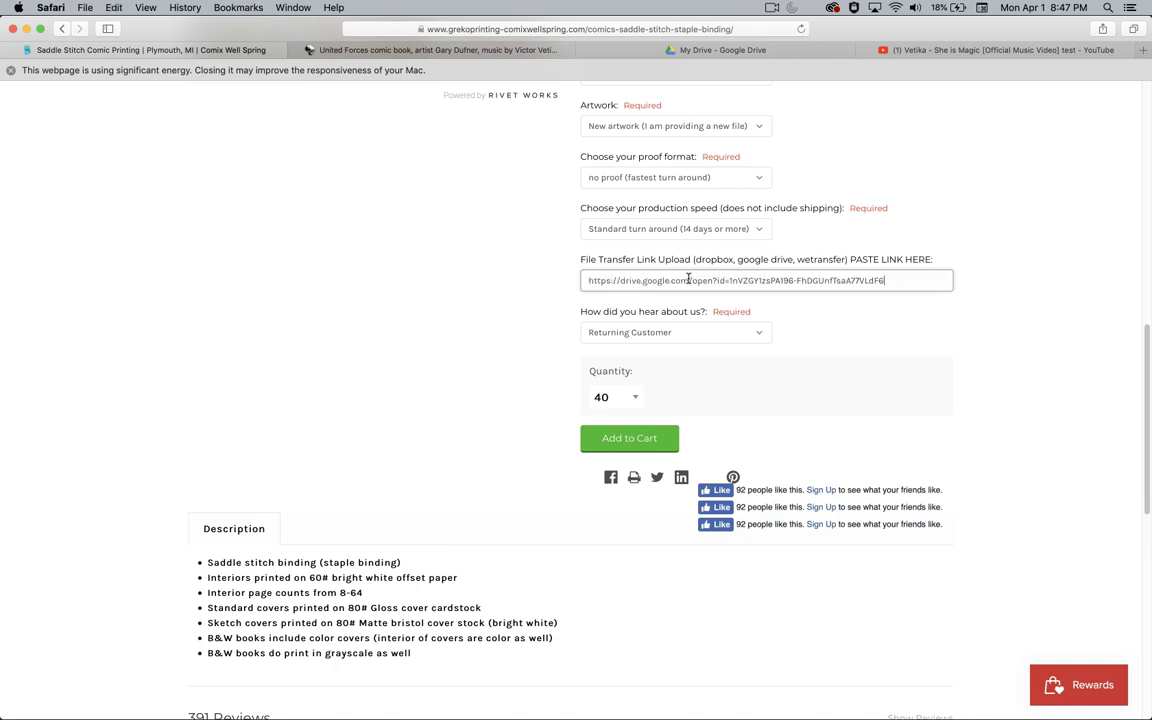
- Paste the UF_issue_4.pdf Drive link as the file transfer link and add the 40 comics to the cart
click(1031, 329)
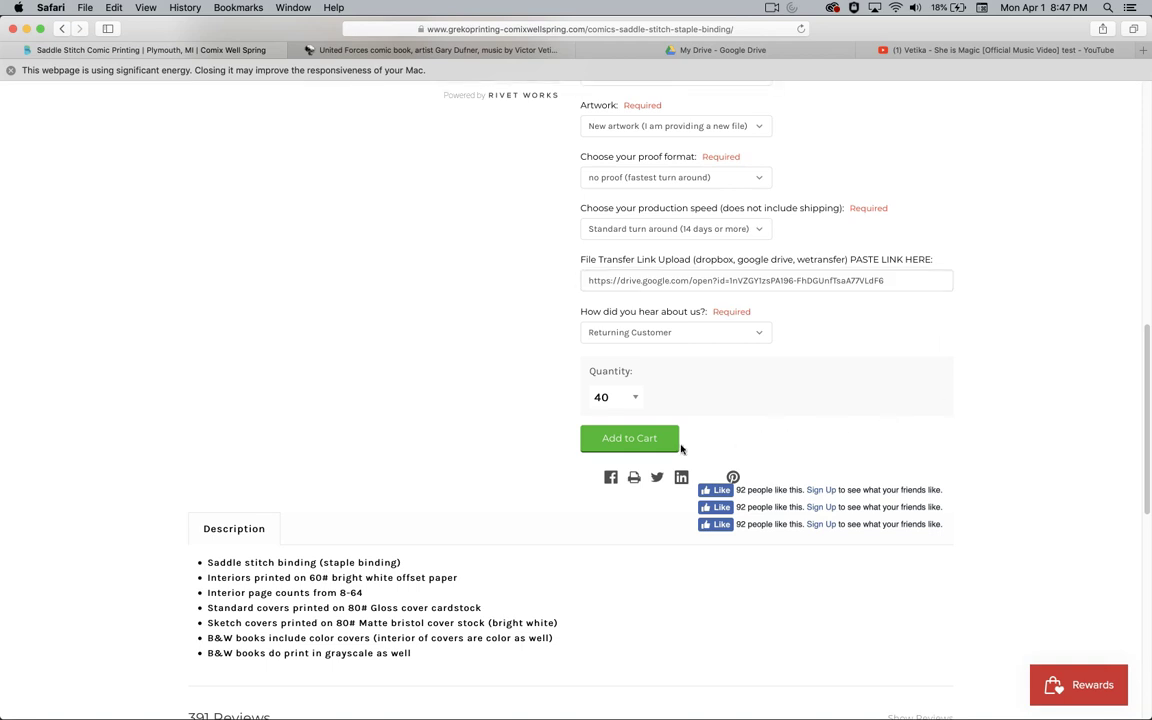
click(621, 440)
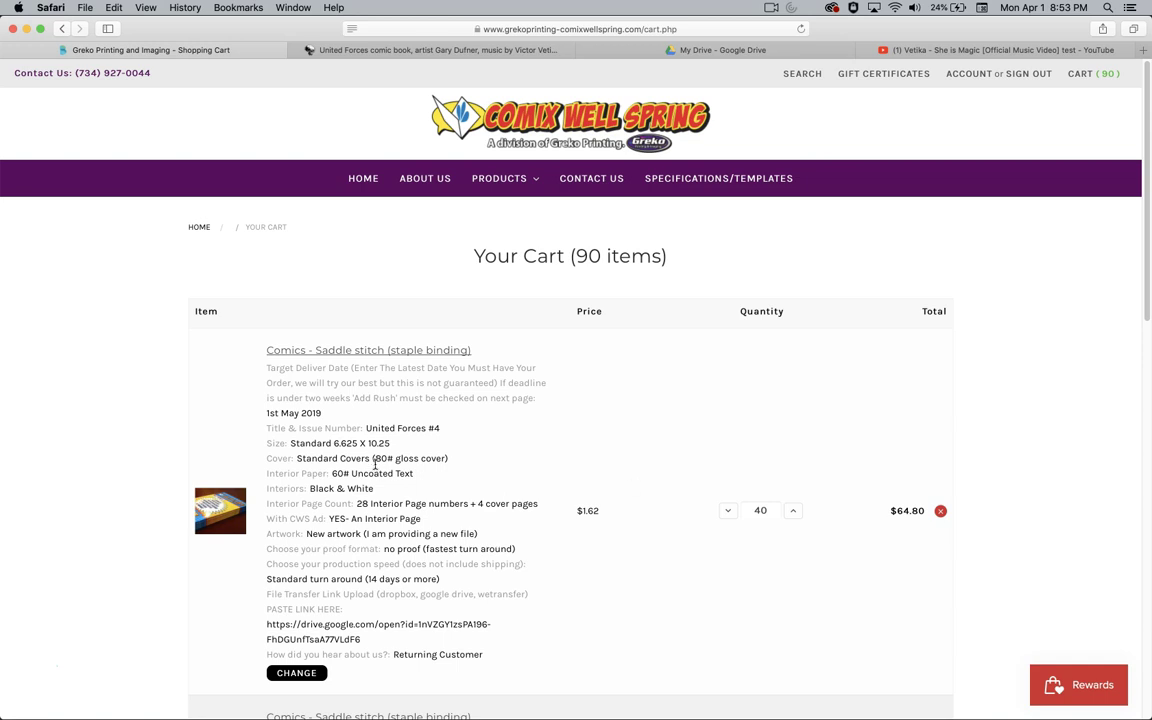
- Review the first cart item: interior-page ad, quantity 40, $1.62 each, $64.80 total
drag(330, 519, 421, 519)
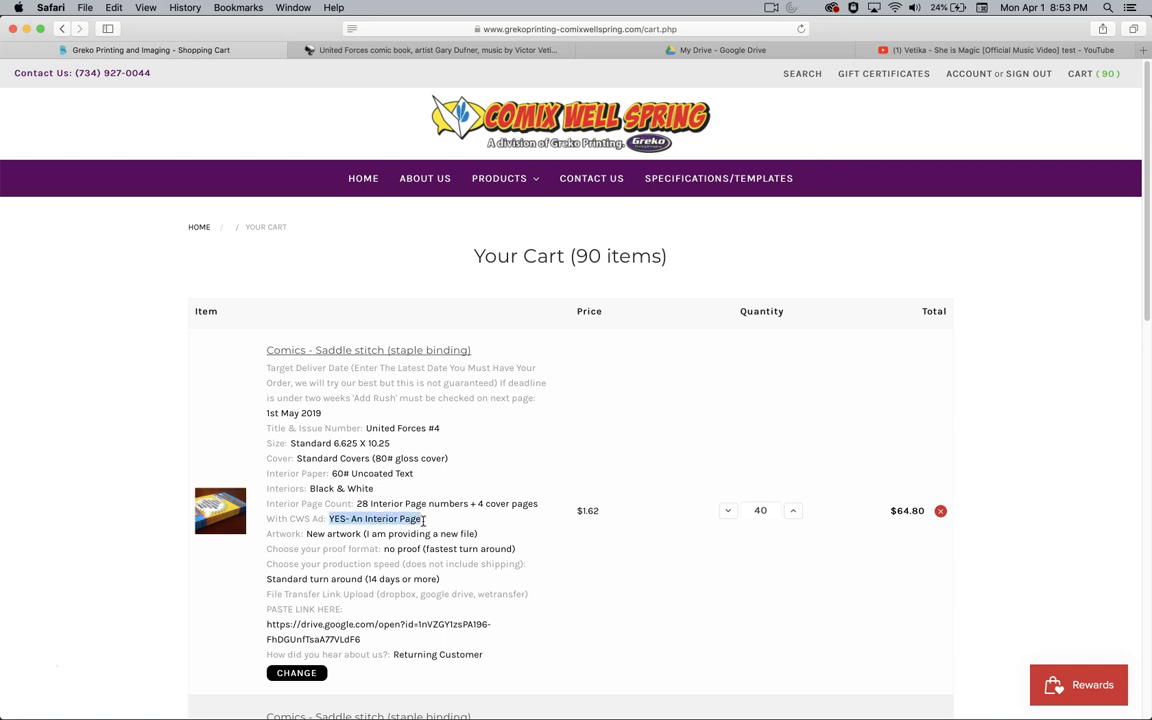
double_click(768, 514)
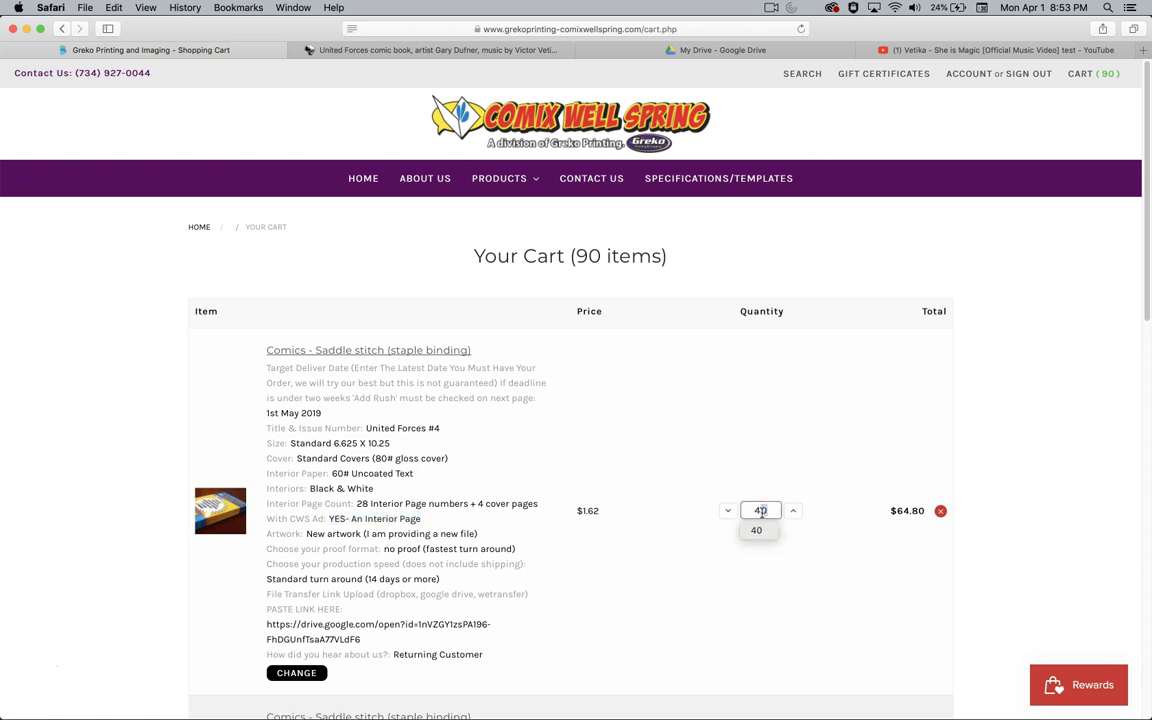
drag(582, 511, 597, 512)
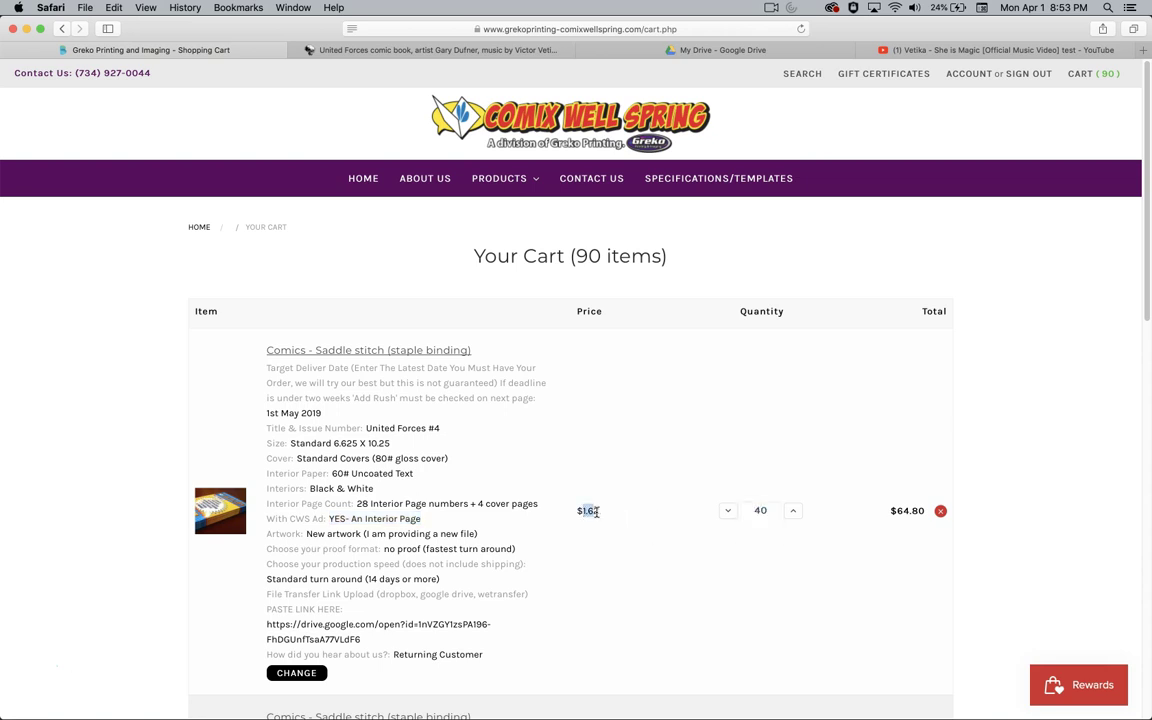
drag(900, 511, 1010, 506)
click(1010, 506)
drag(900, 511, 1005, 509)
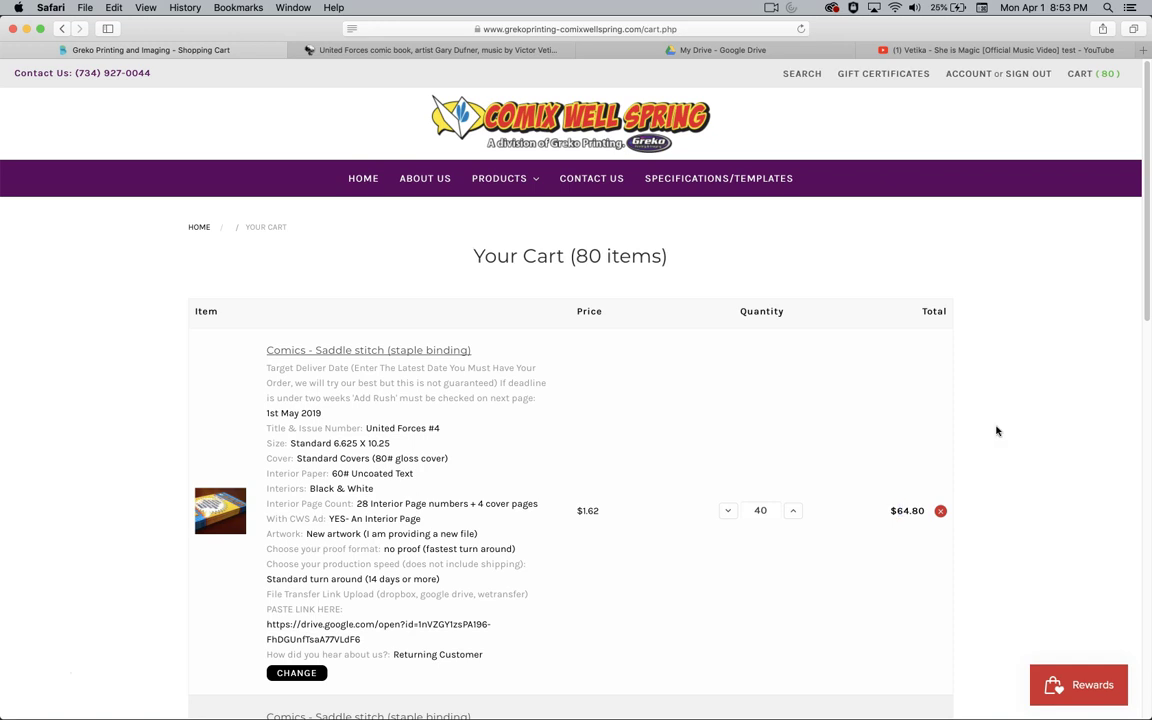
scroll(1005, 430, down, 5)
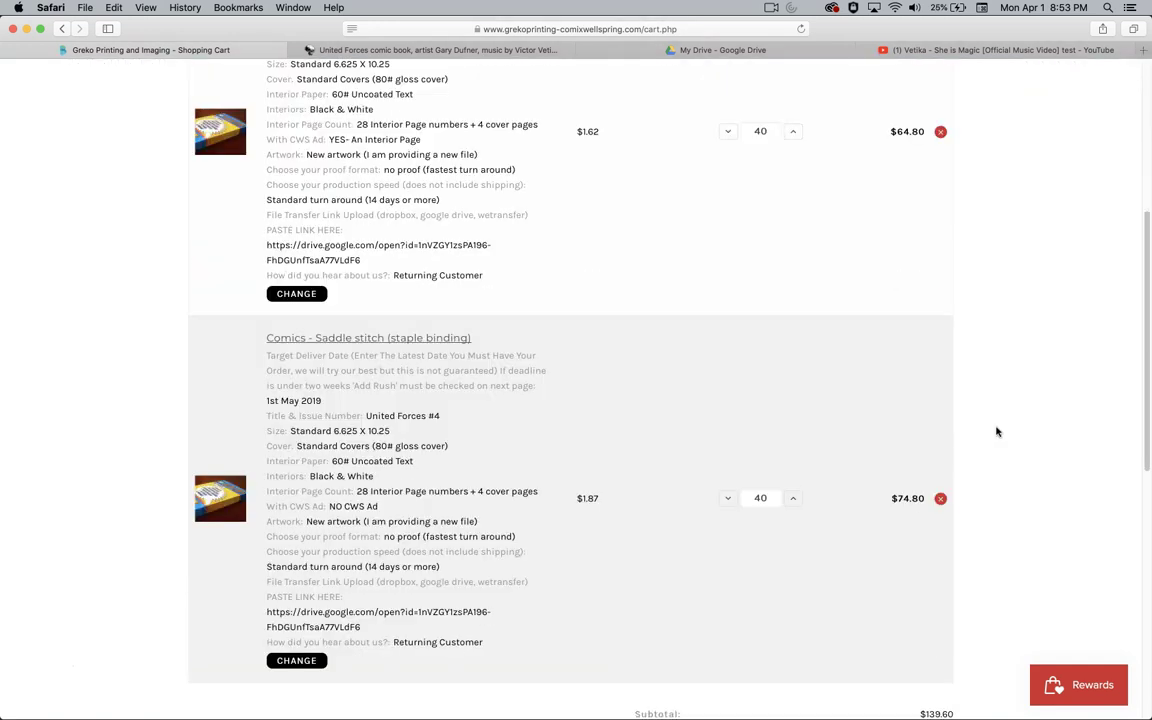
- Delete the second United Forces #4 cart entry and proceed to checkout
click(940, 499)
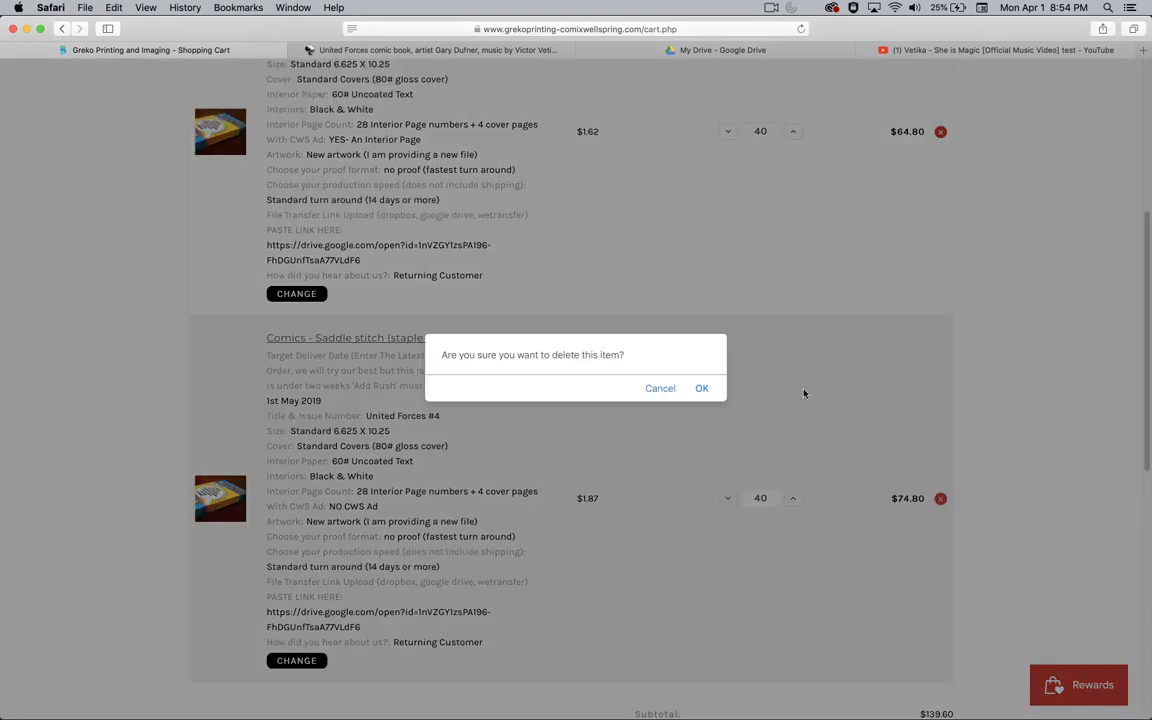
click(702, 389)
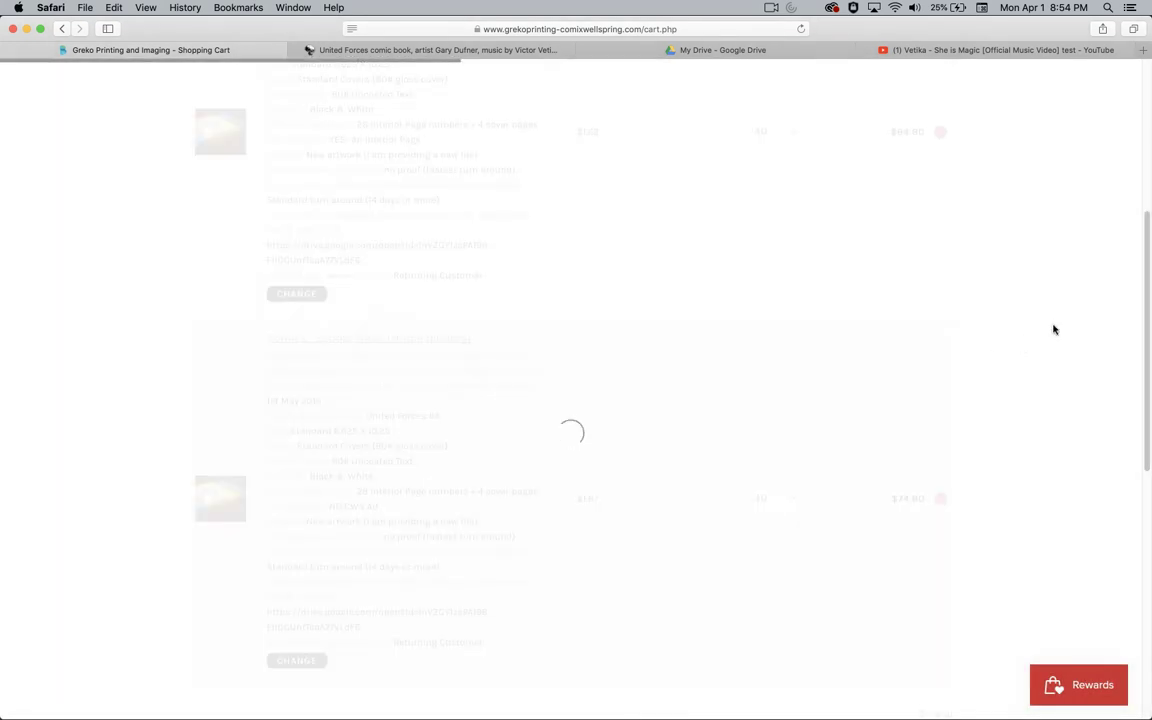
scroll(1043, 342, up, 2)
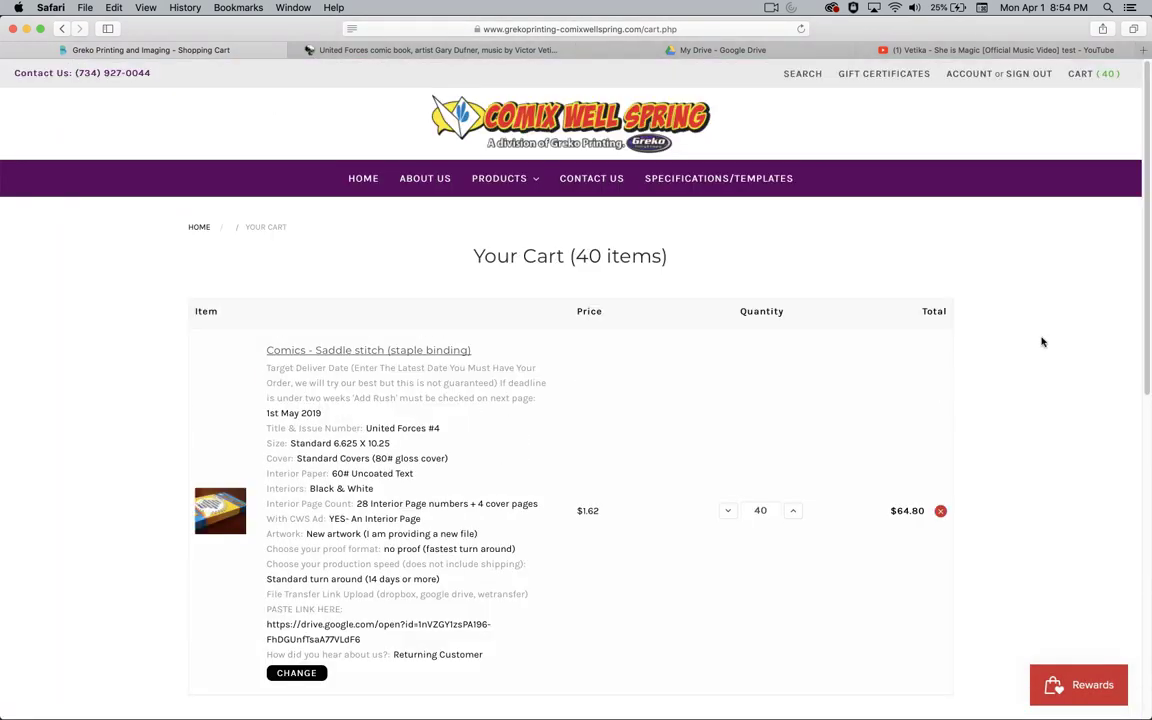
scroll(1043, 342, up, 1)
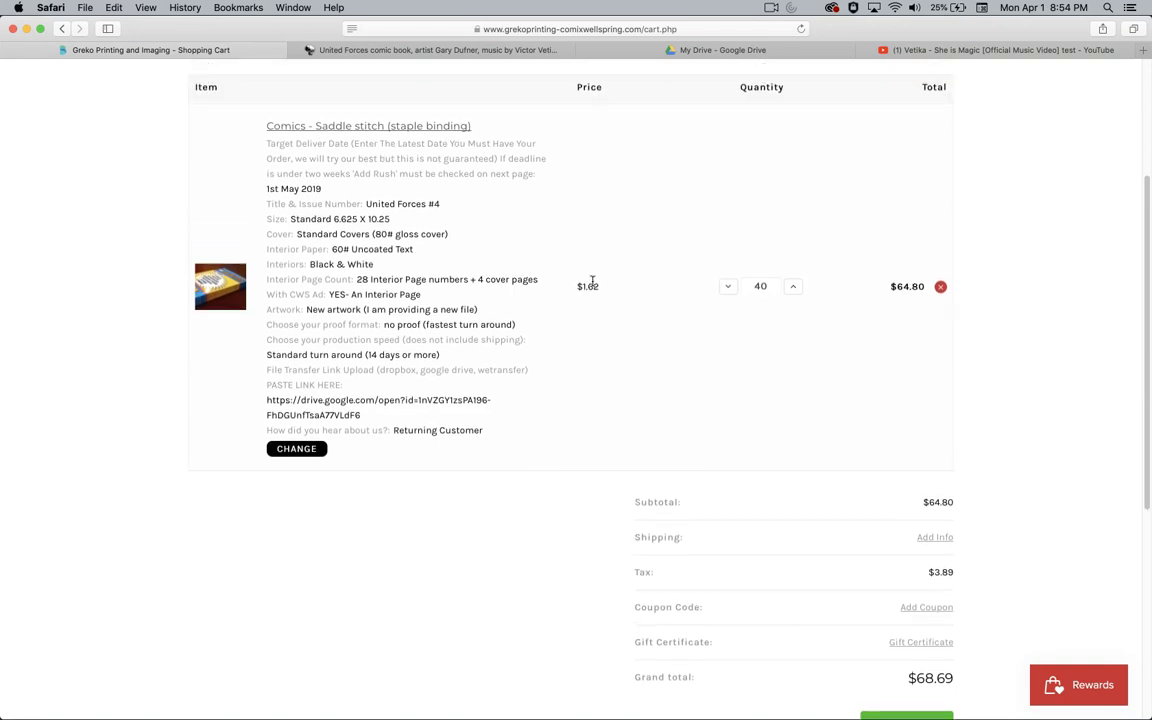
scroll(978, 406, down, 3)
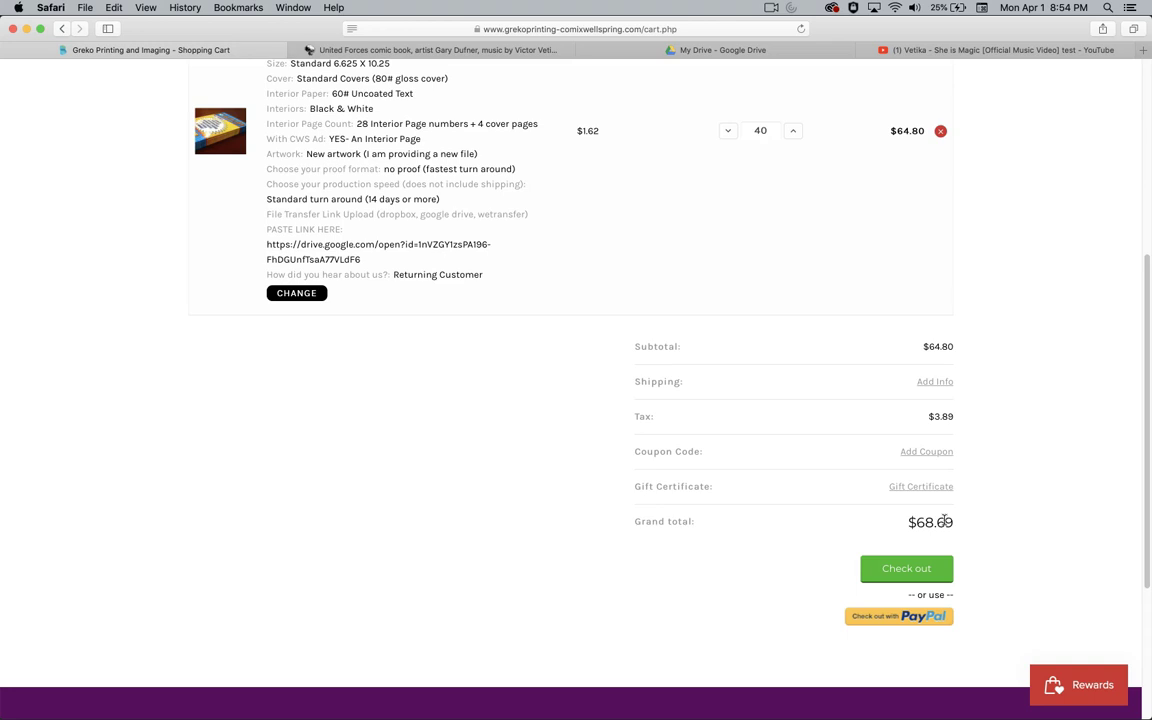
click(921, 569)
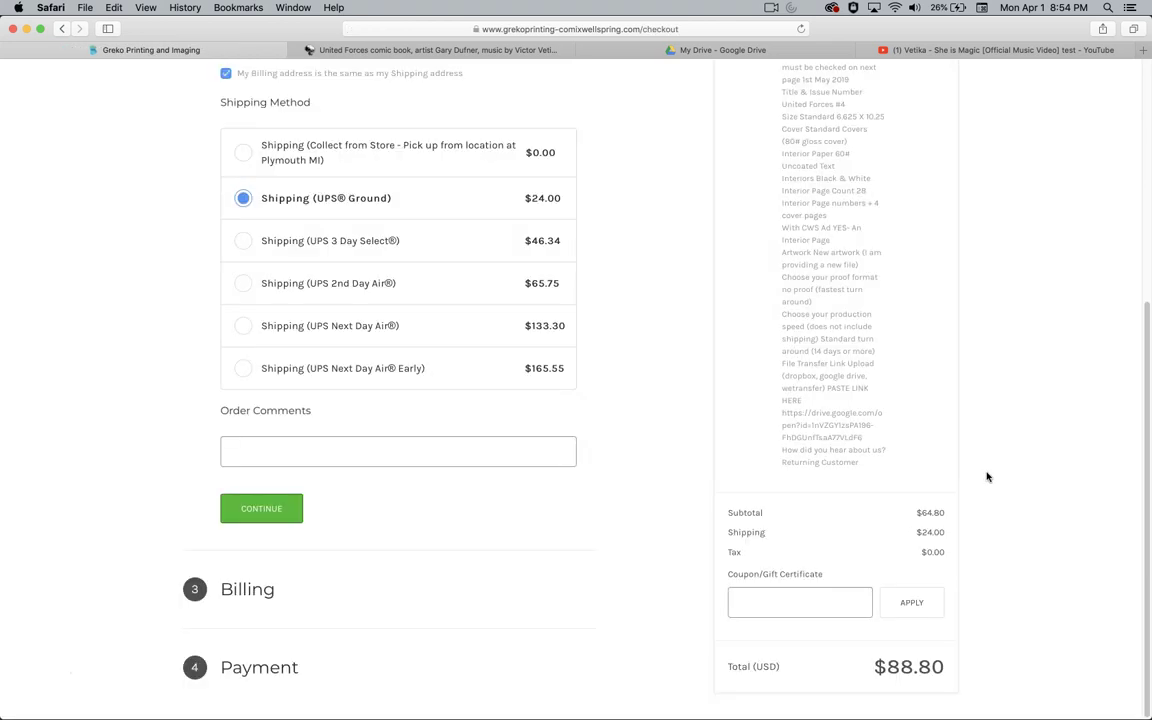
drag(893, 670, 946, 668)
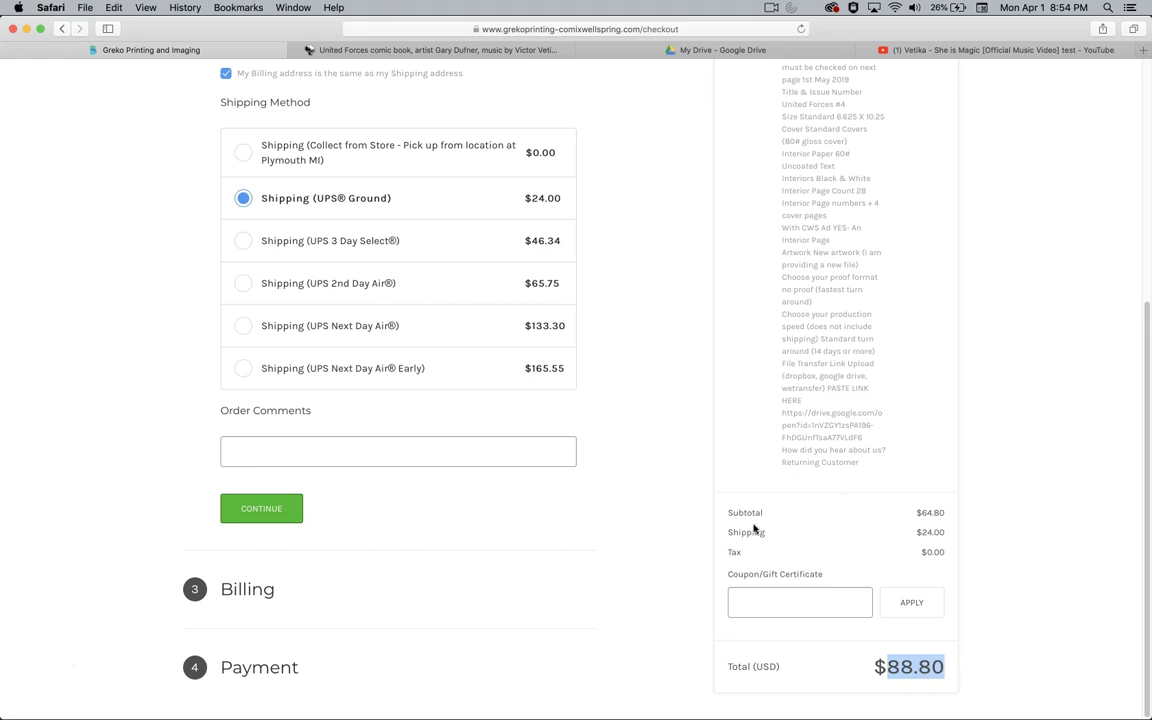
drag(922, 512, 996, 540)
click(997, 532)
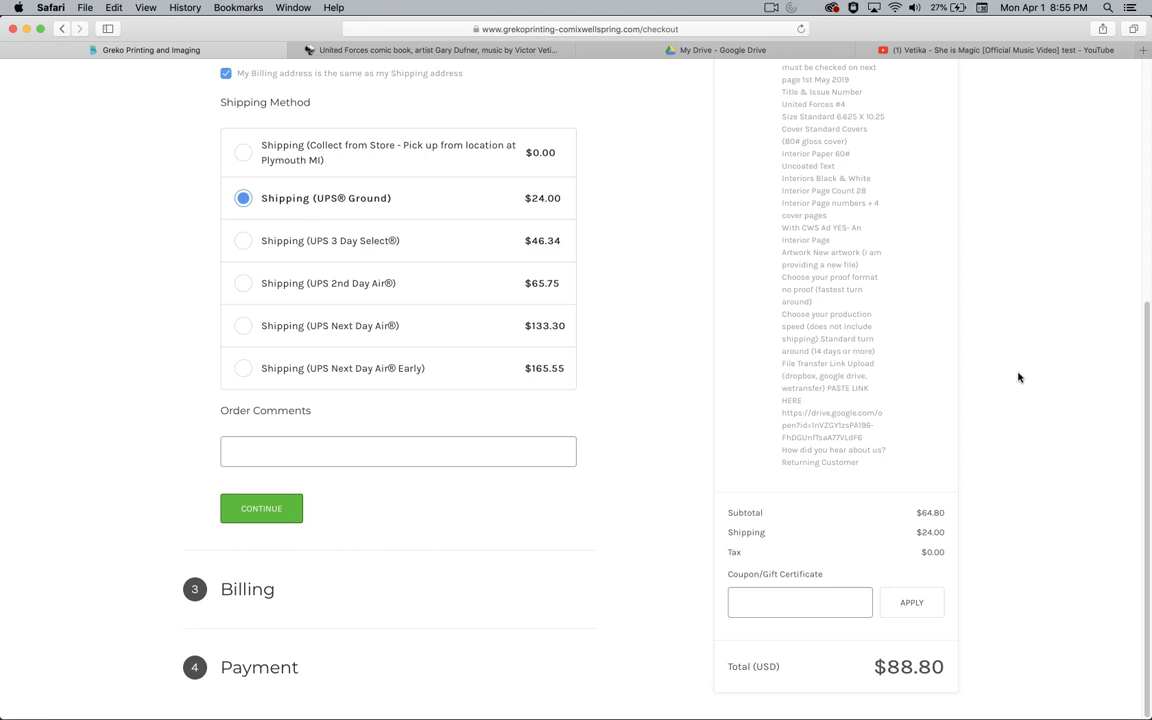
- Switch to the United Forces comic site and open the $4.99 issue #3 store page
click(457, 51)
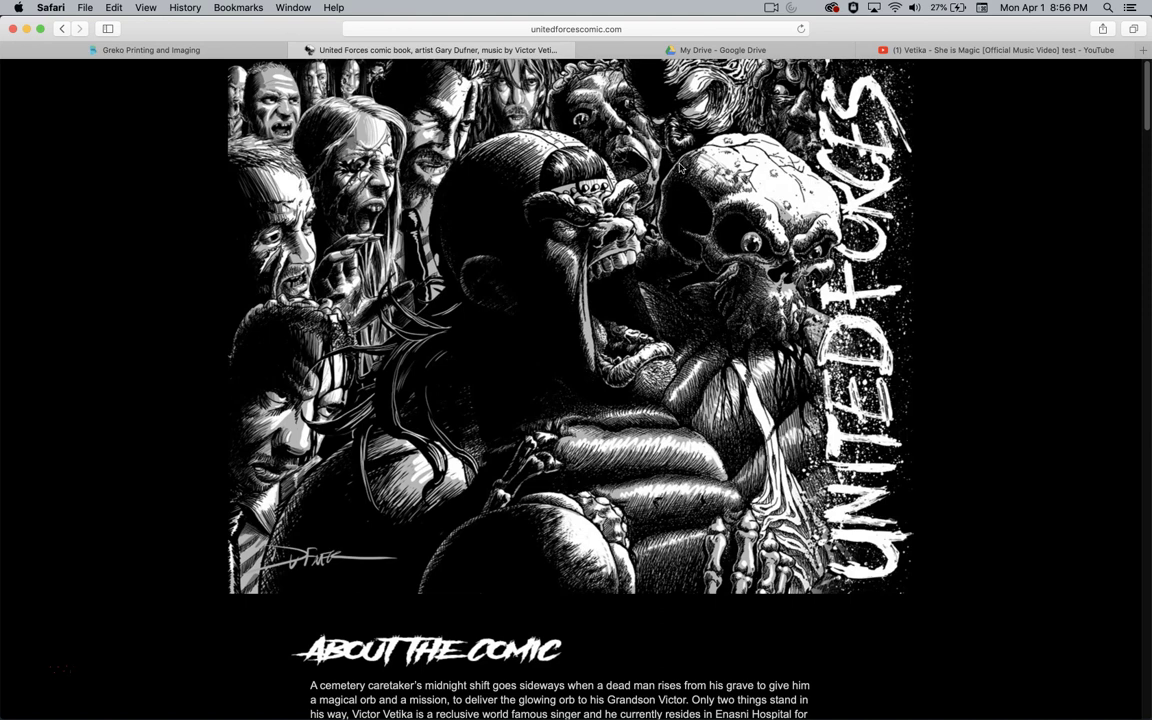
scroll(688, 308, down, 1)
scroll(561, 418, down, 8)
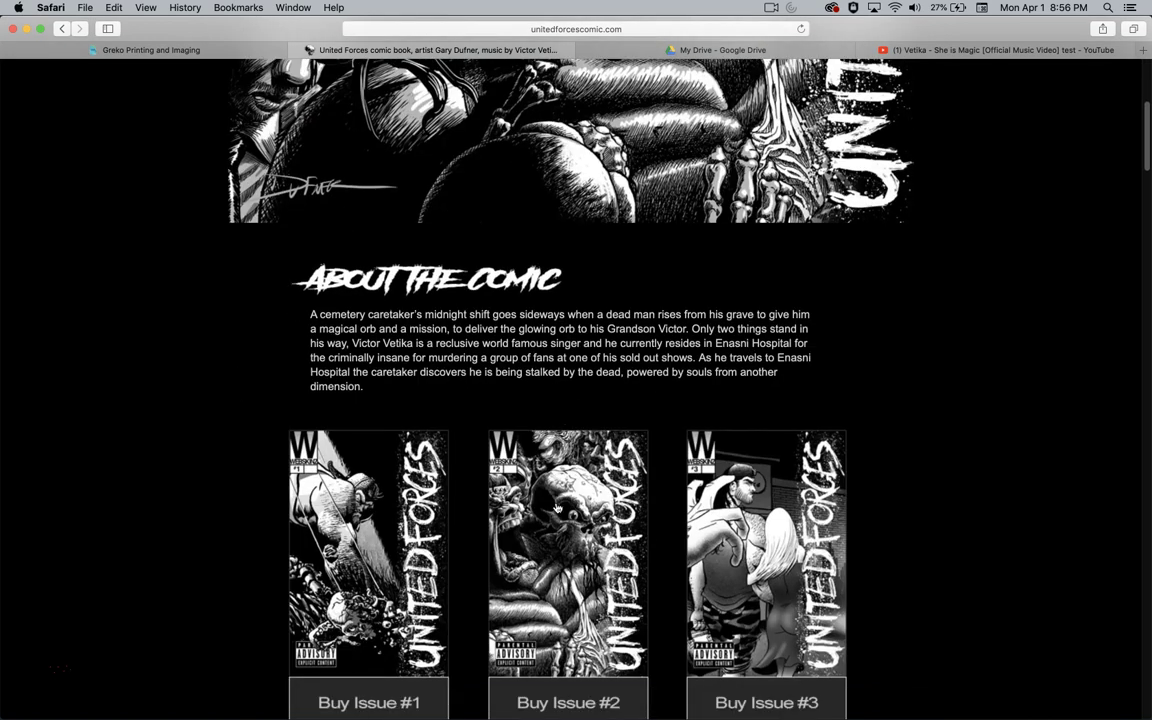
scroll(557, 508, down, 3)
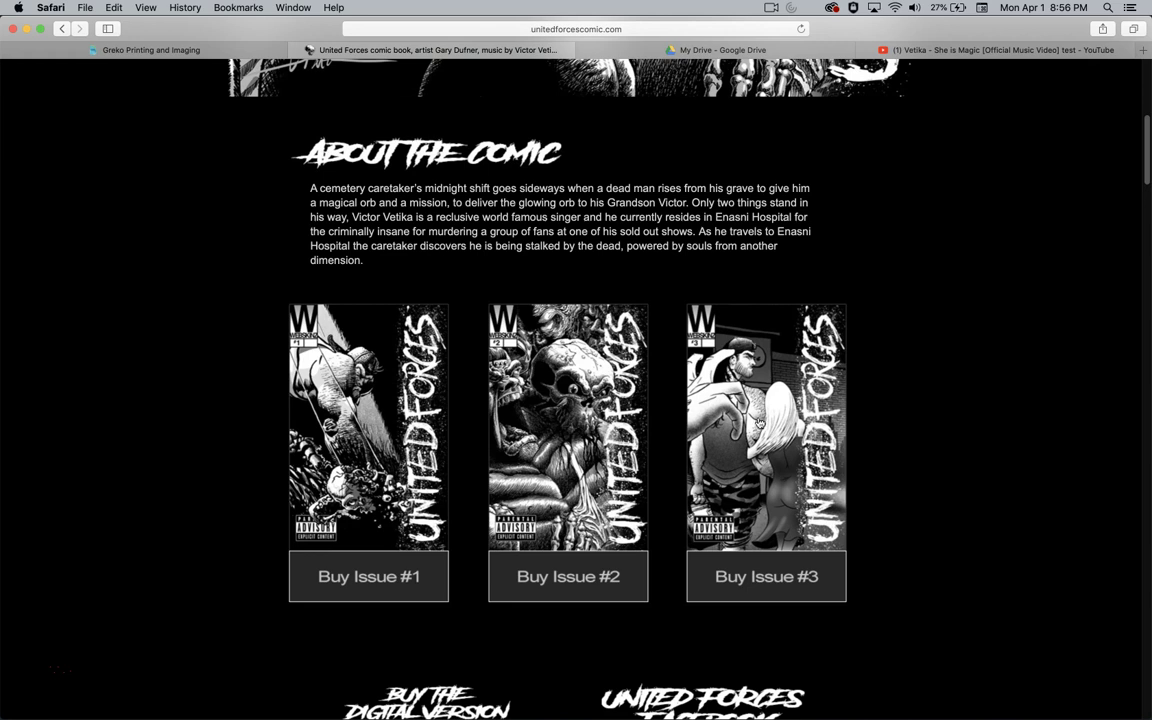
scroll(866, 404, down, 4)
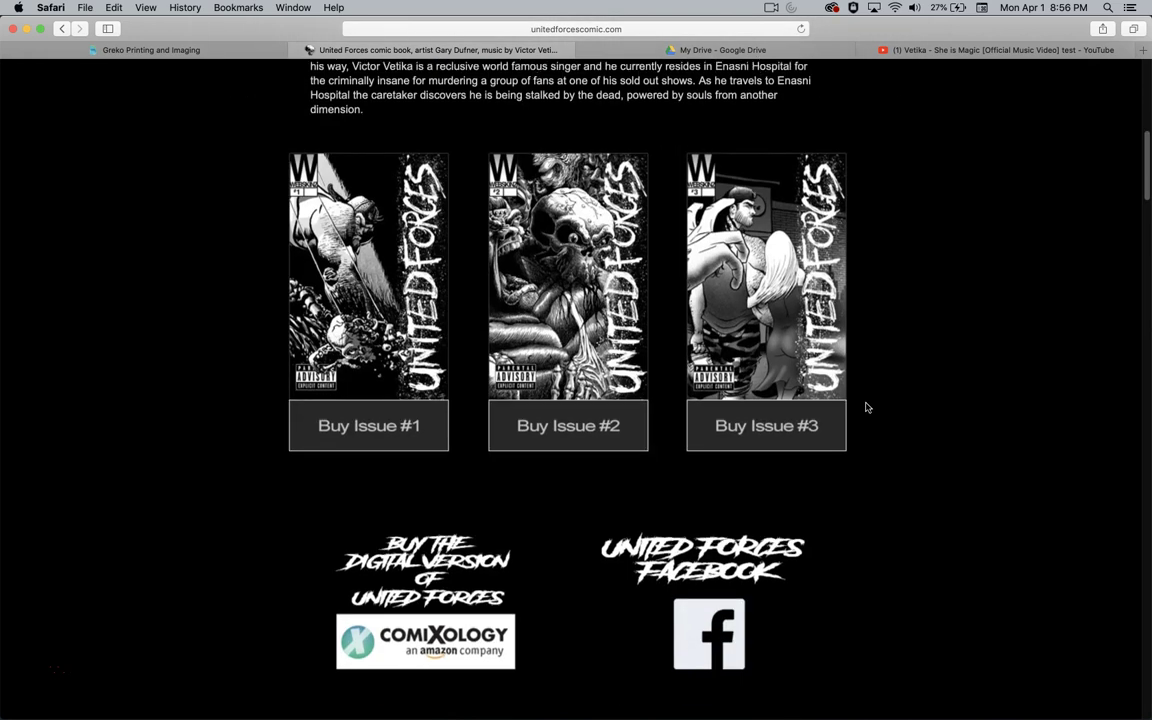
click(766, 321)
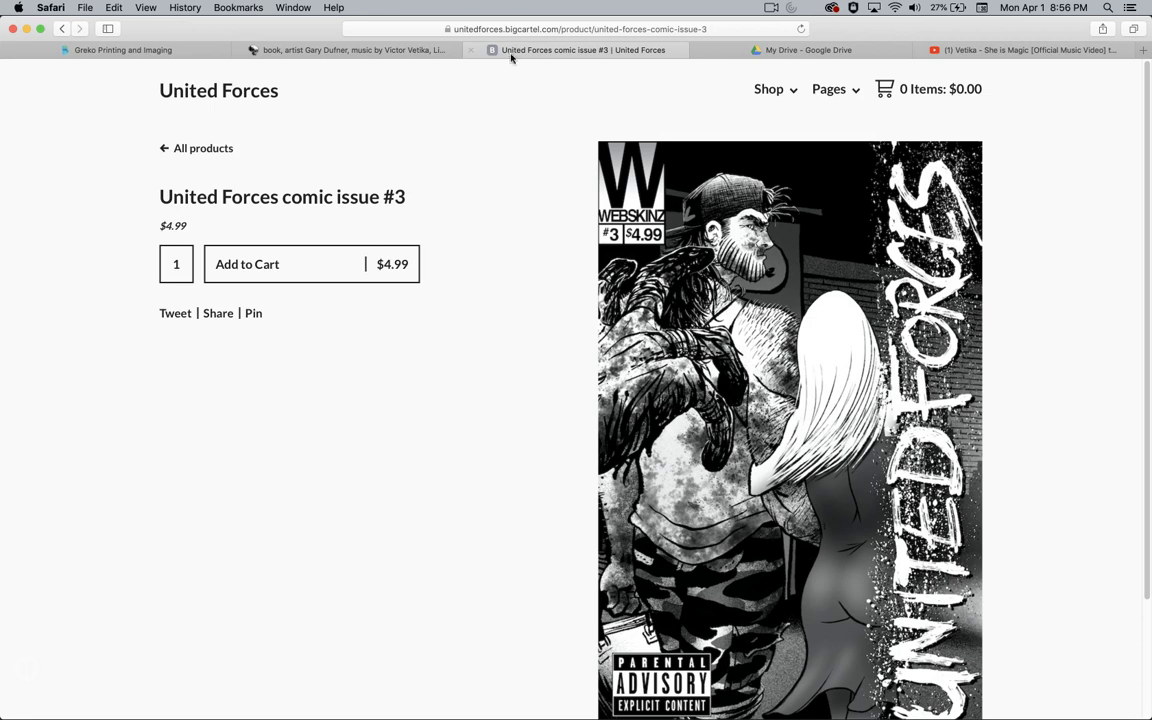
- Open the $1.99 United Forces #1 page on comiXology, then return to unitedforcescomic.com
scroll(578, 227, down, 2)
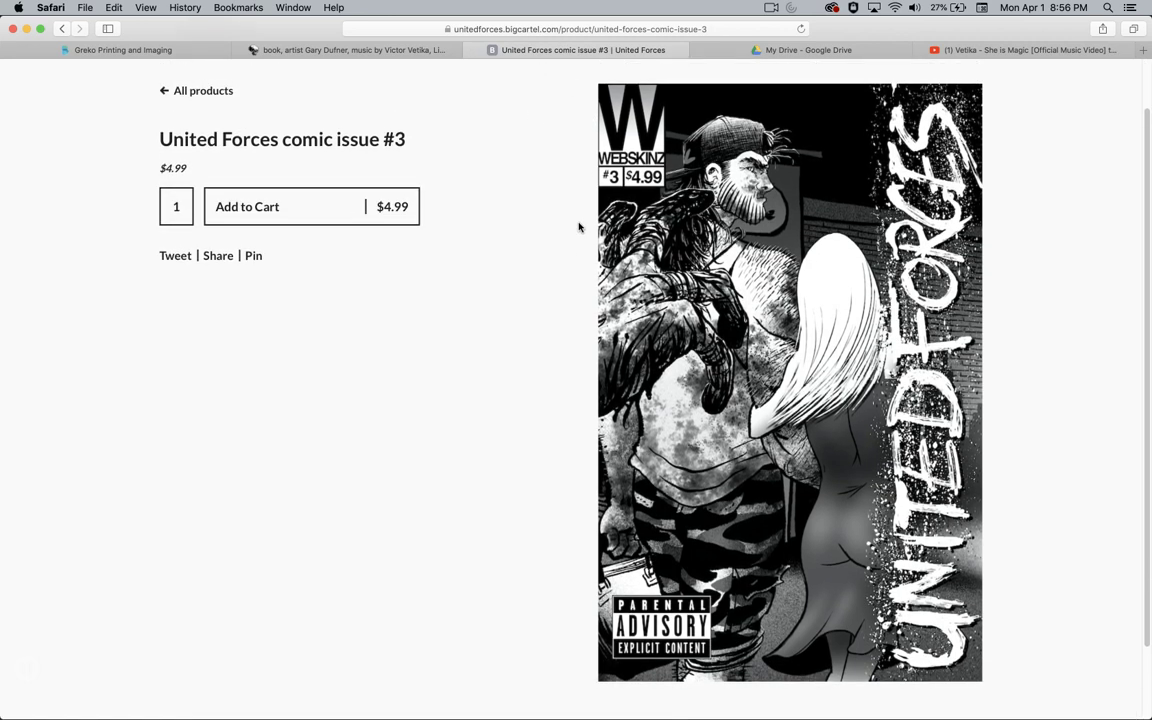
scroll(578, 227, up, 2)
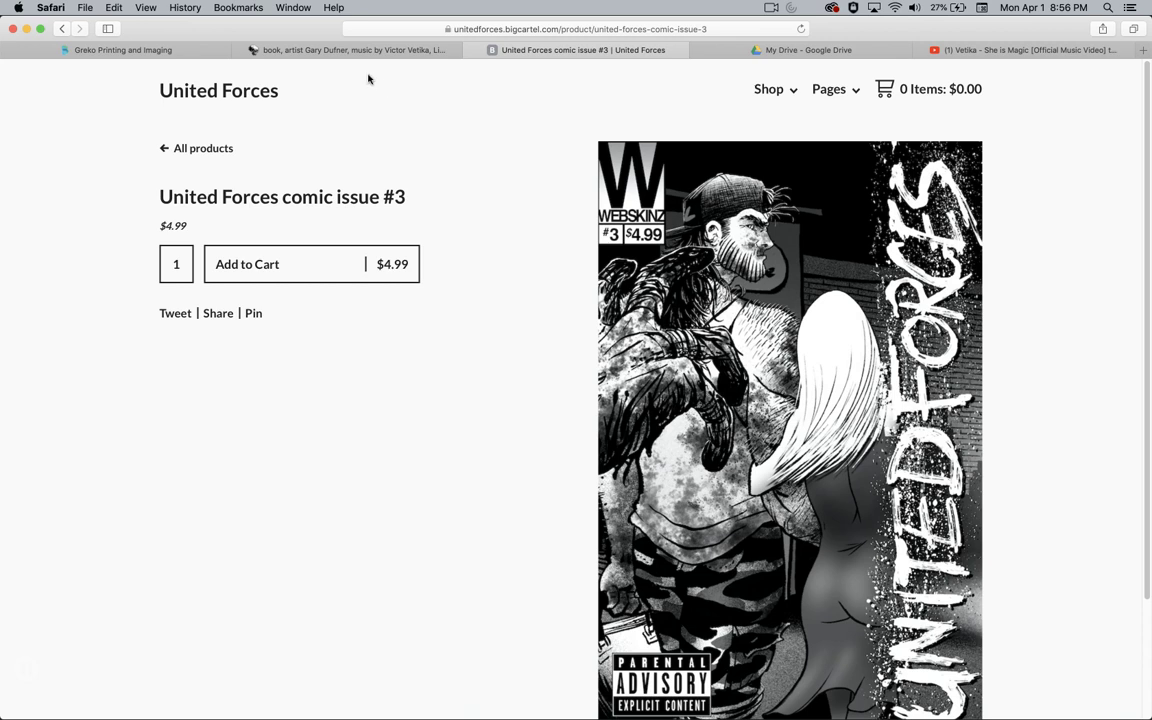
click(325, 50)
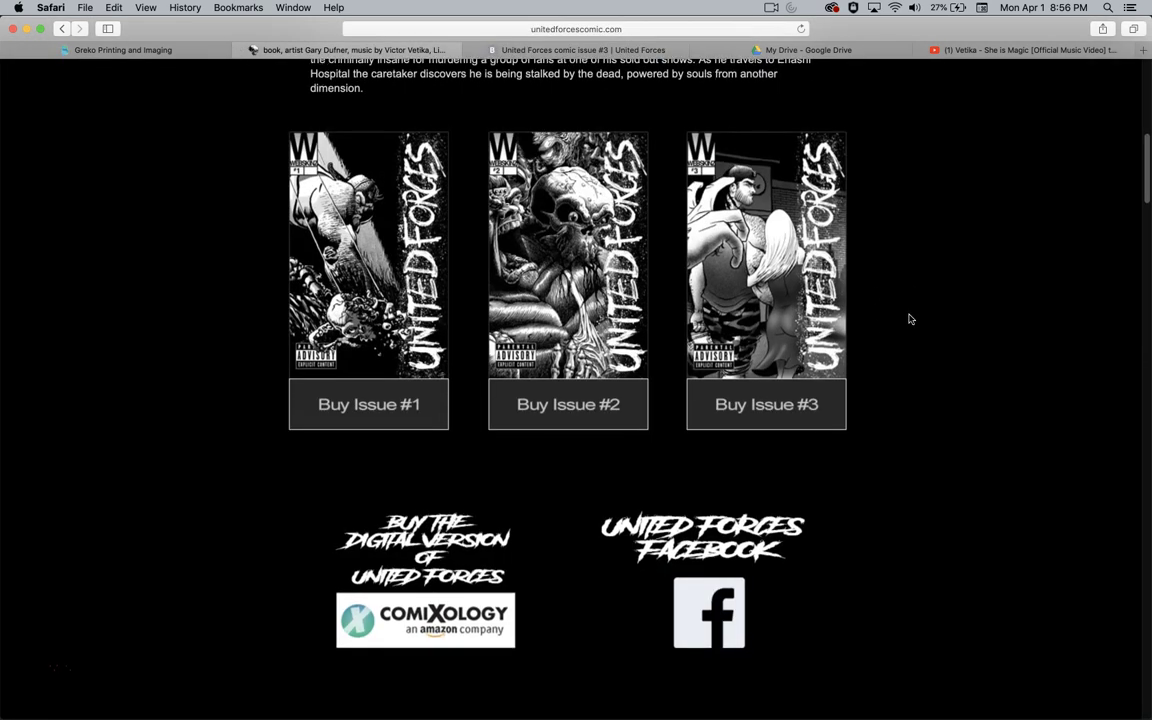
scroll(880, 340, down, 1)
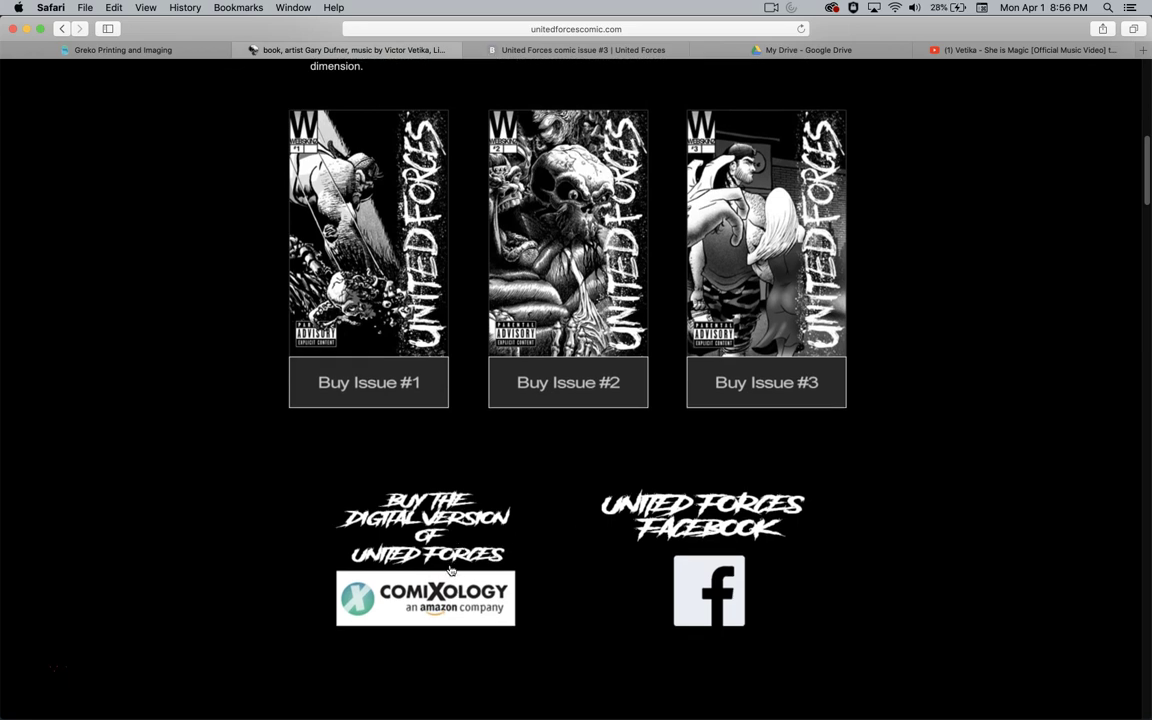
click(440, 582)
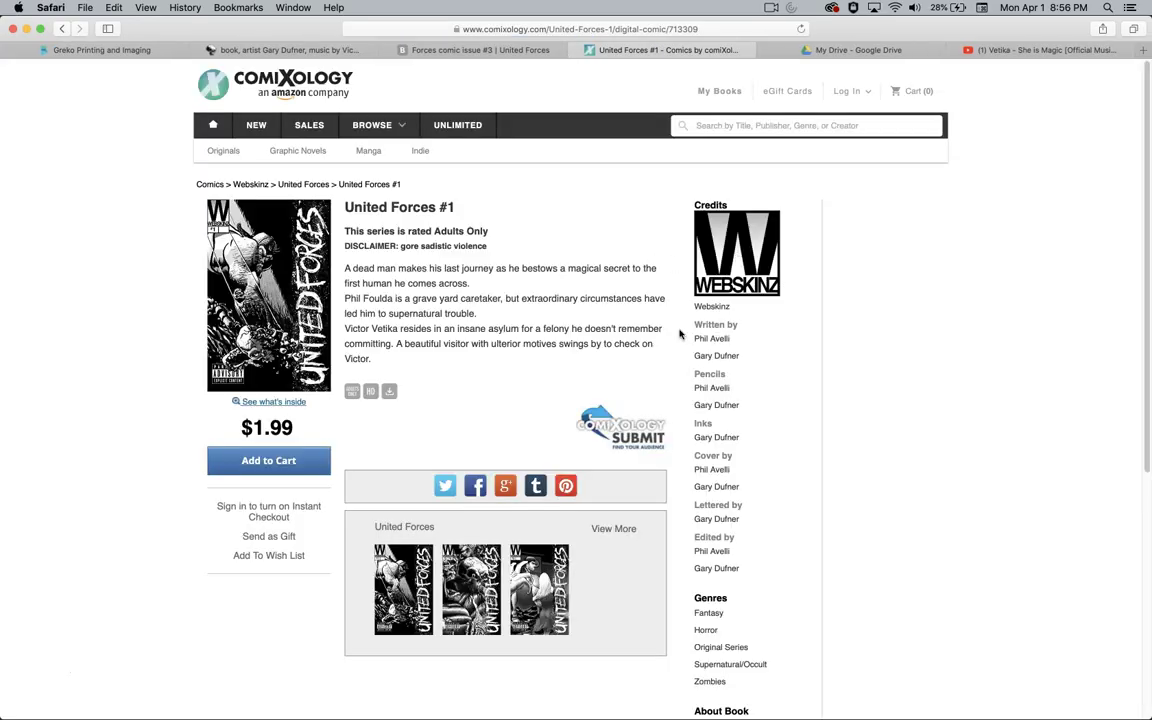
mouse_move(430, 588)
click(540, 50)
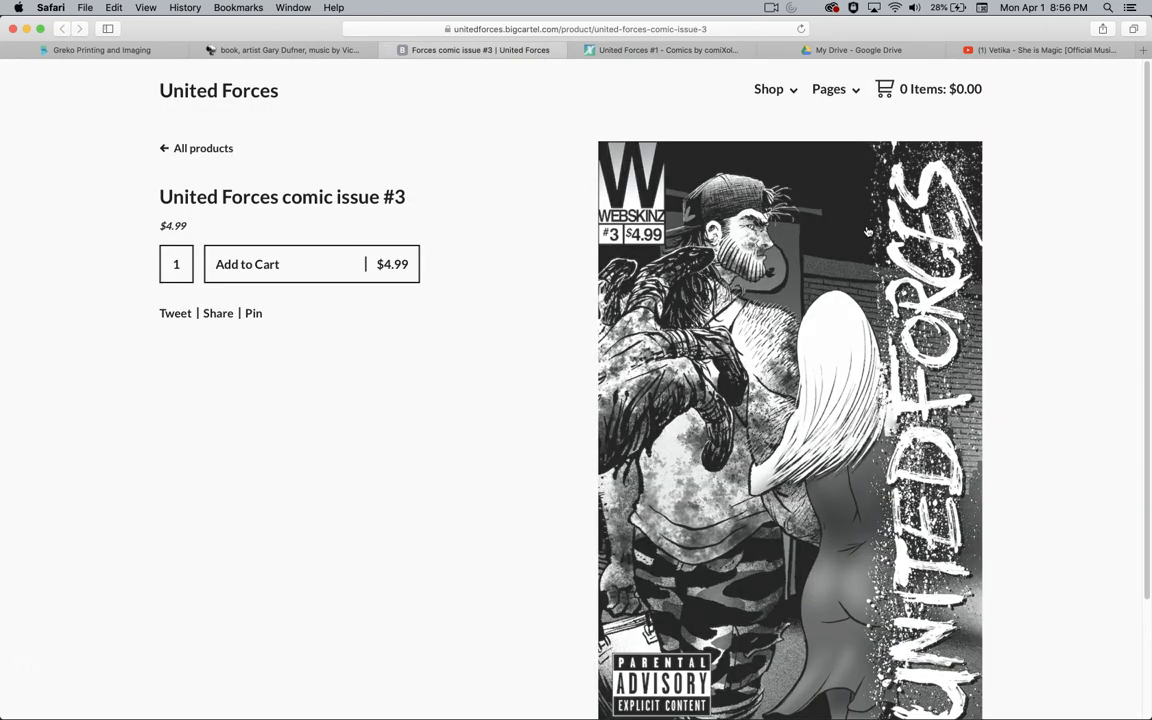
click(326, 52)
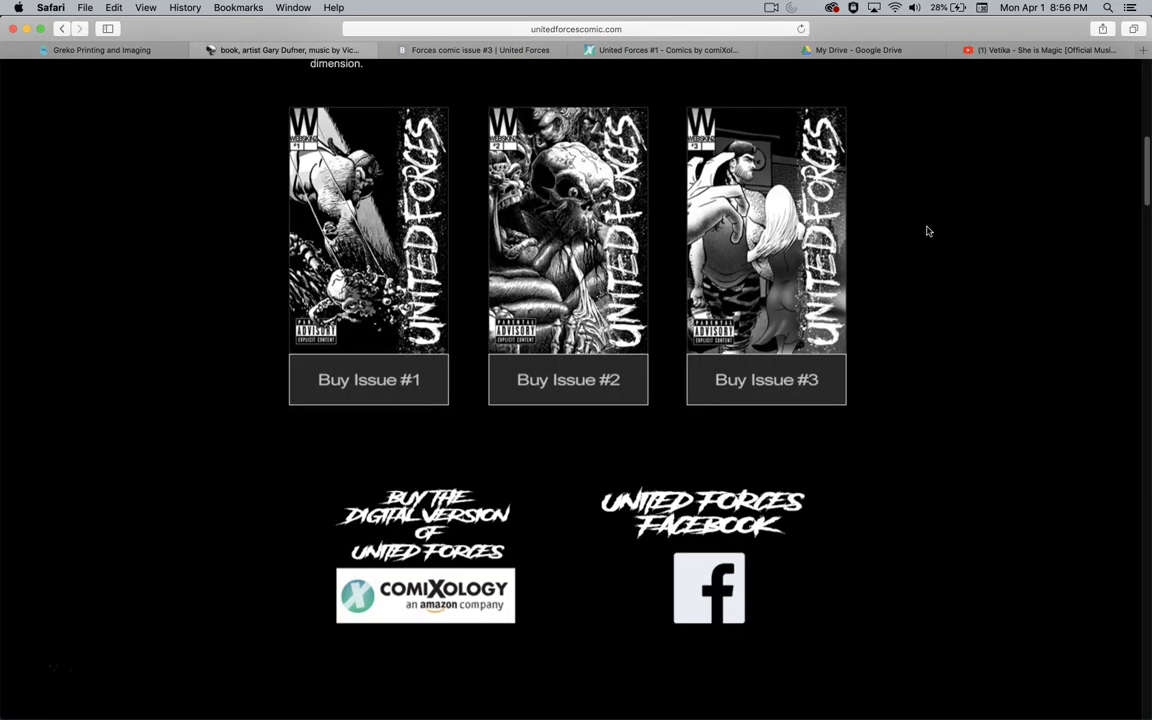
- Play the Vetika 'Burn' music video and skip ahead to about 0:25 of 2:45
scroll(926, 230, down, 6)
scroll(926, 233, down, 10)
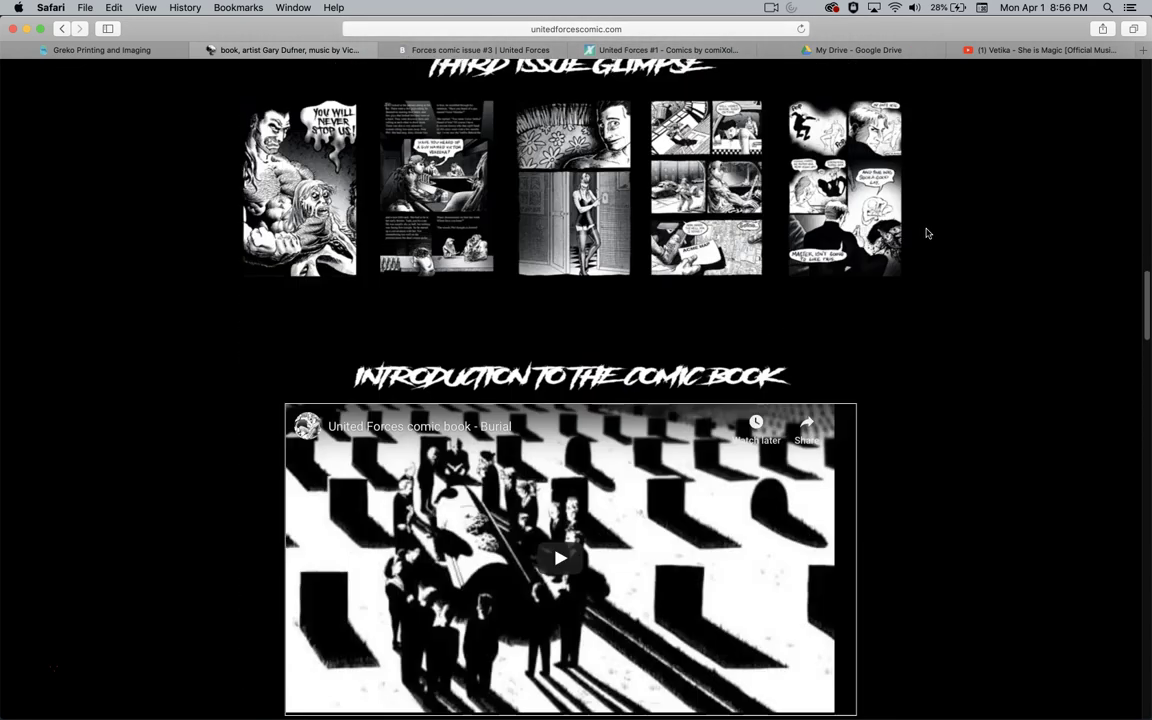
scroll(926, 234, down, 7)
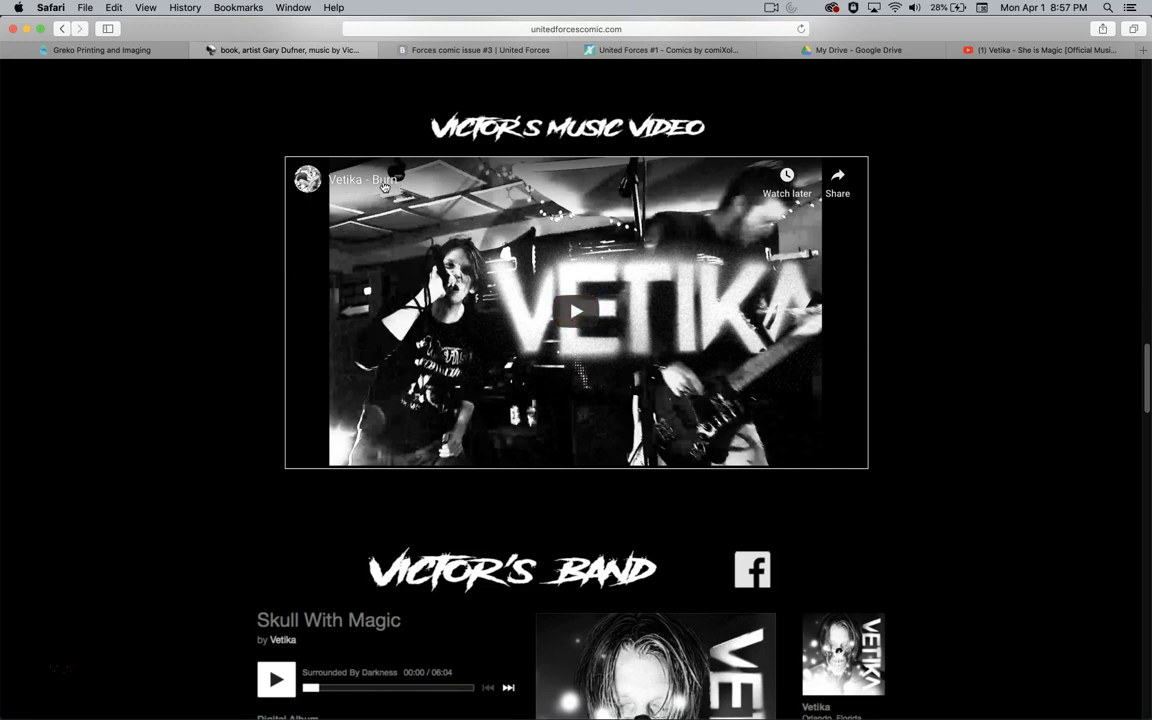
click(565, 309)
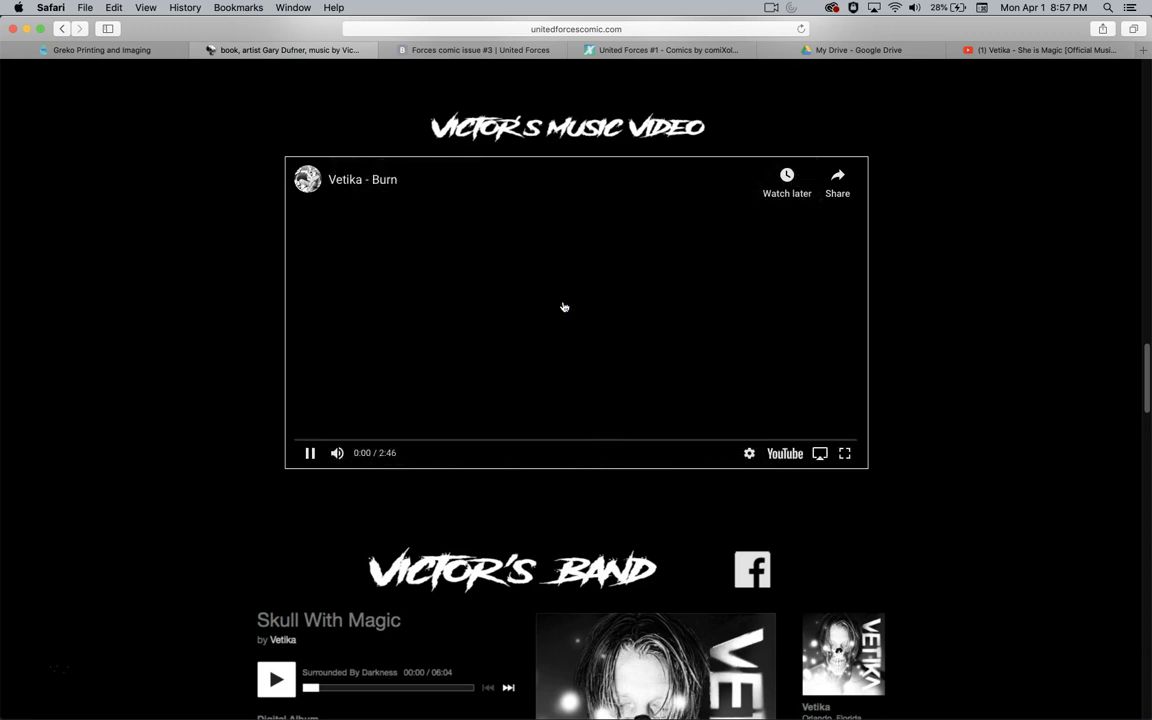
click(340, 441)
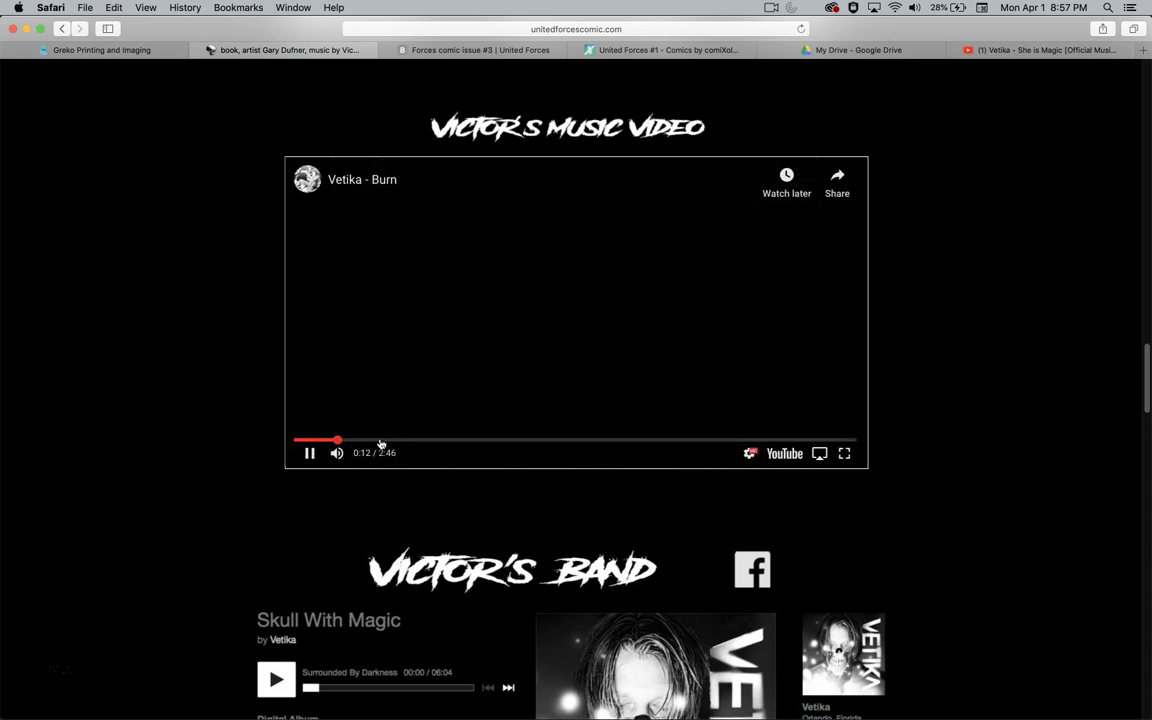
click(379, 441)
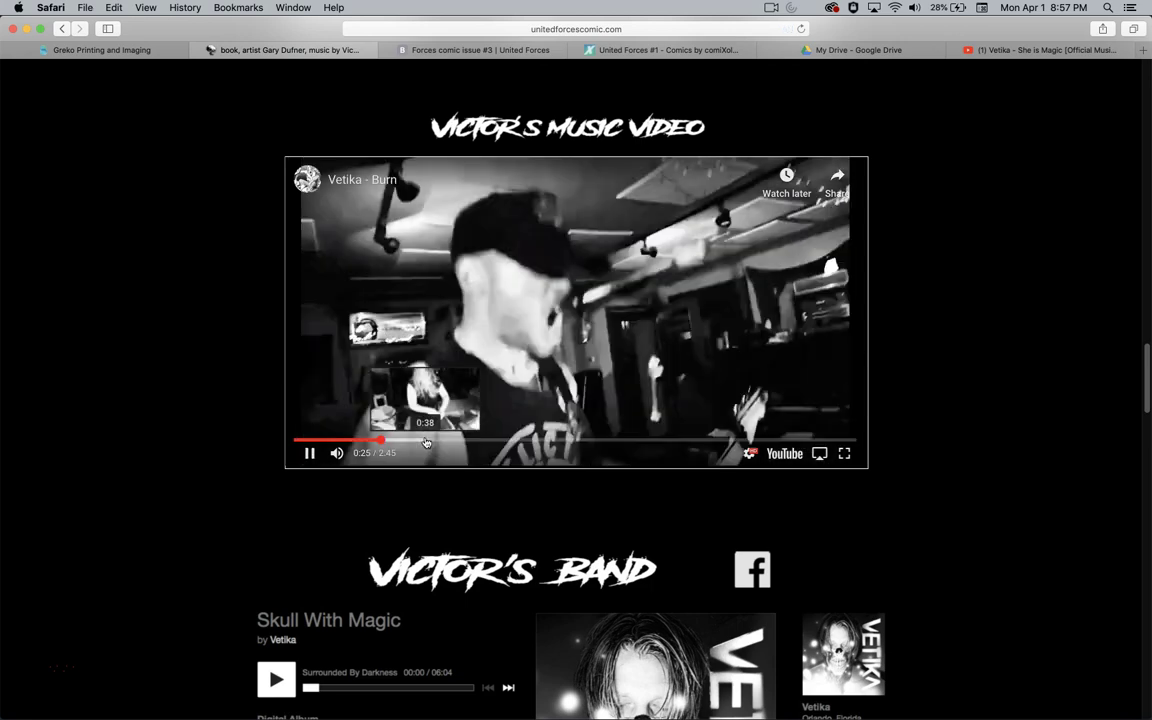